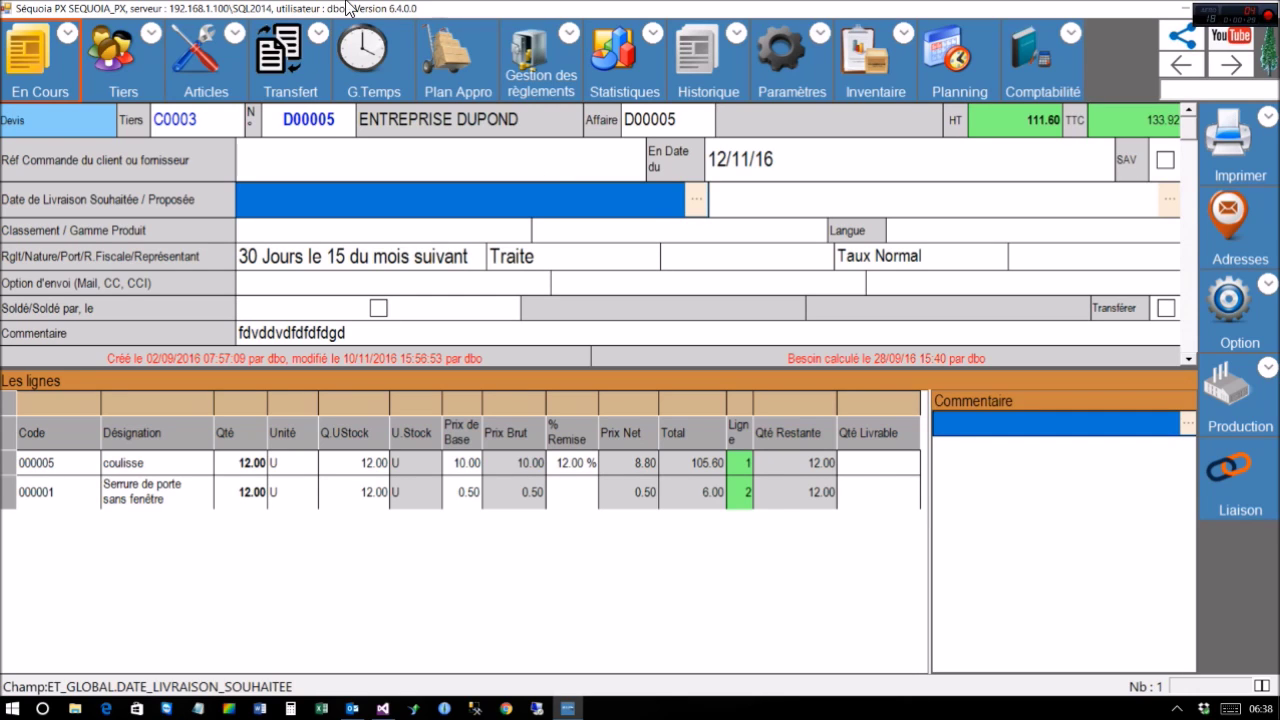
# Open the Personnel list and review the Séquoia access, user groups, associated menus and inactive status of each record
pyautogui.click(32, 43)
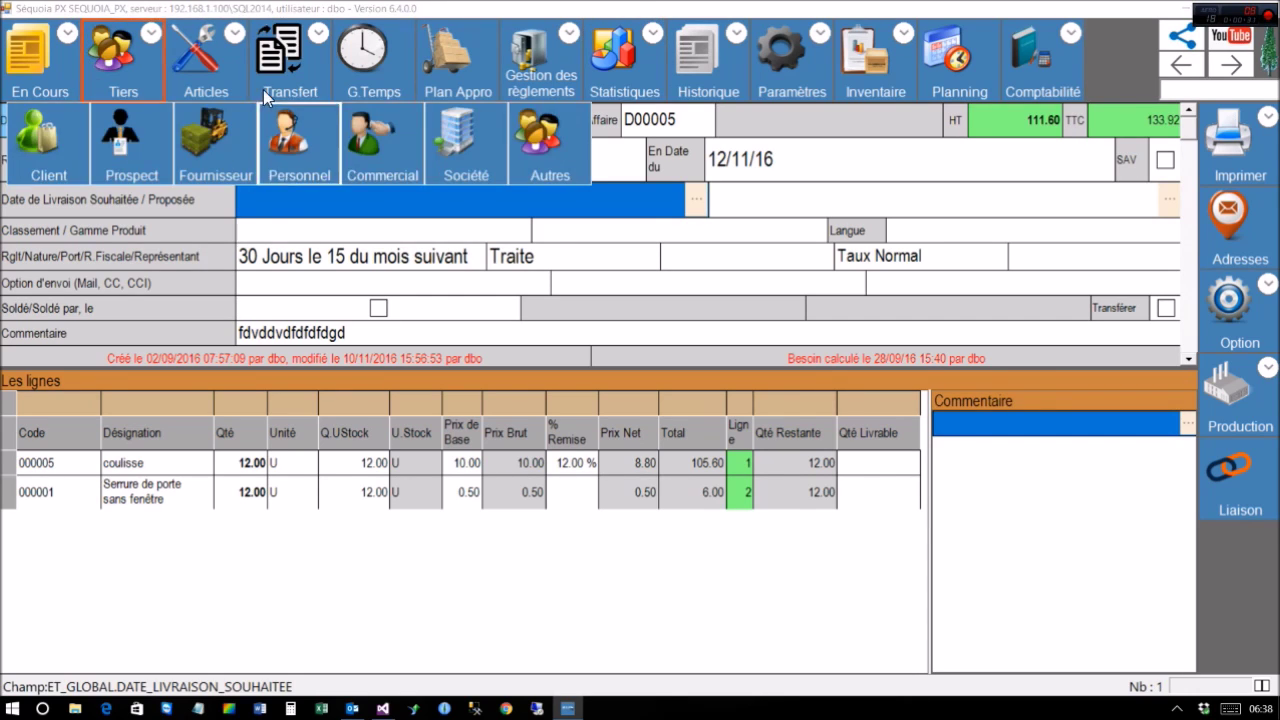
pyautogui.click(298, 125)
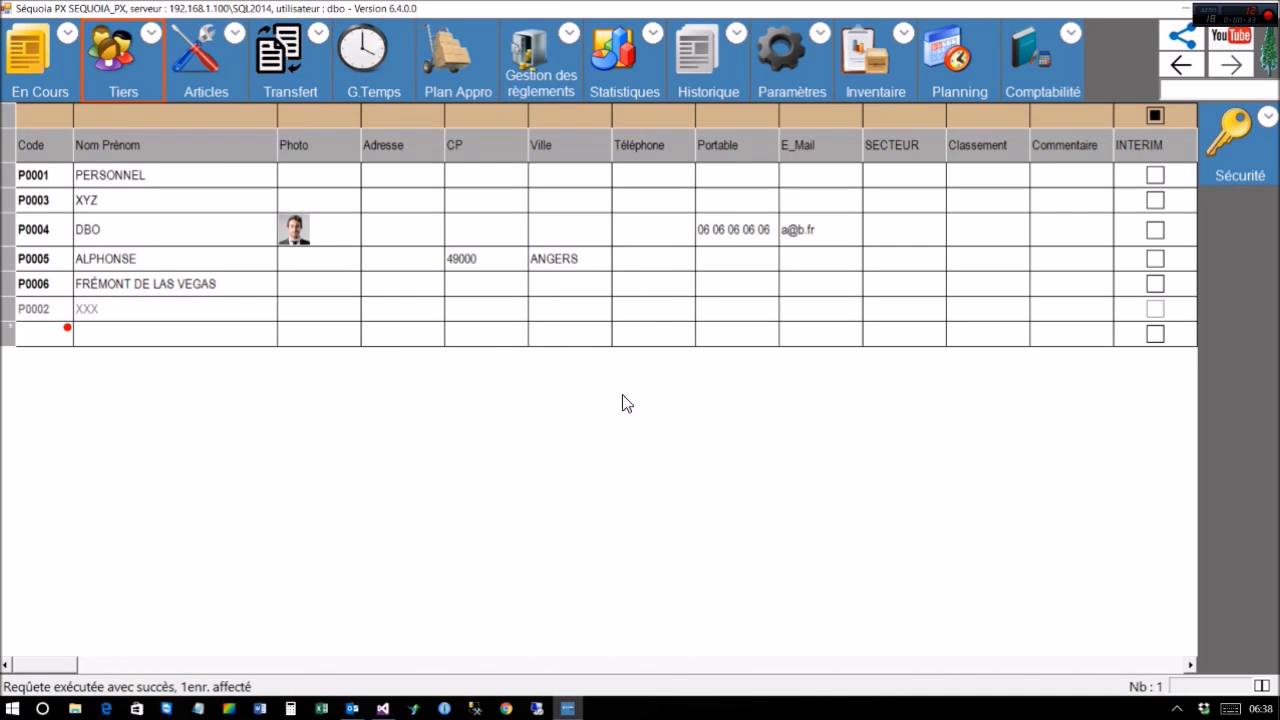
pyautogui.doubleClick(164, 230)
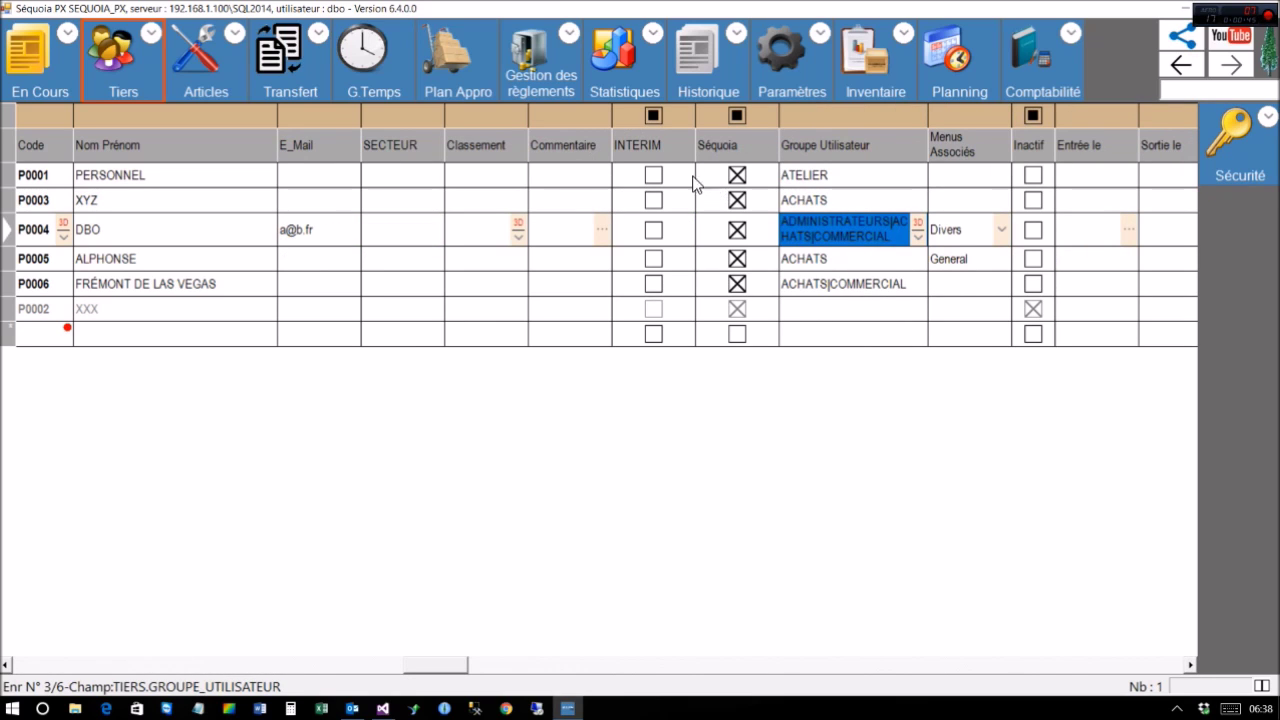
pyautogui.click(123, 30)
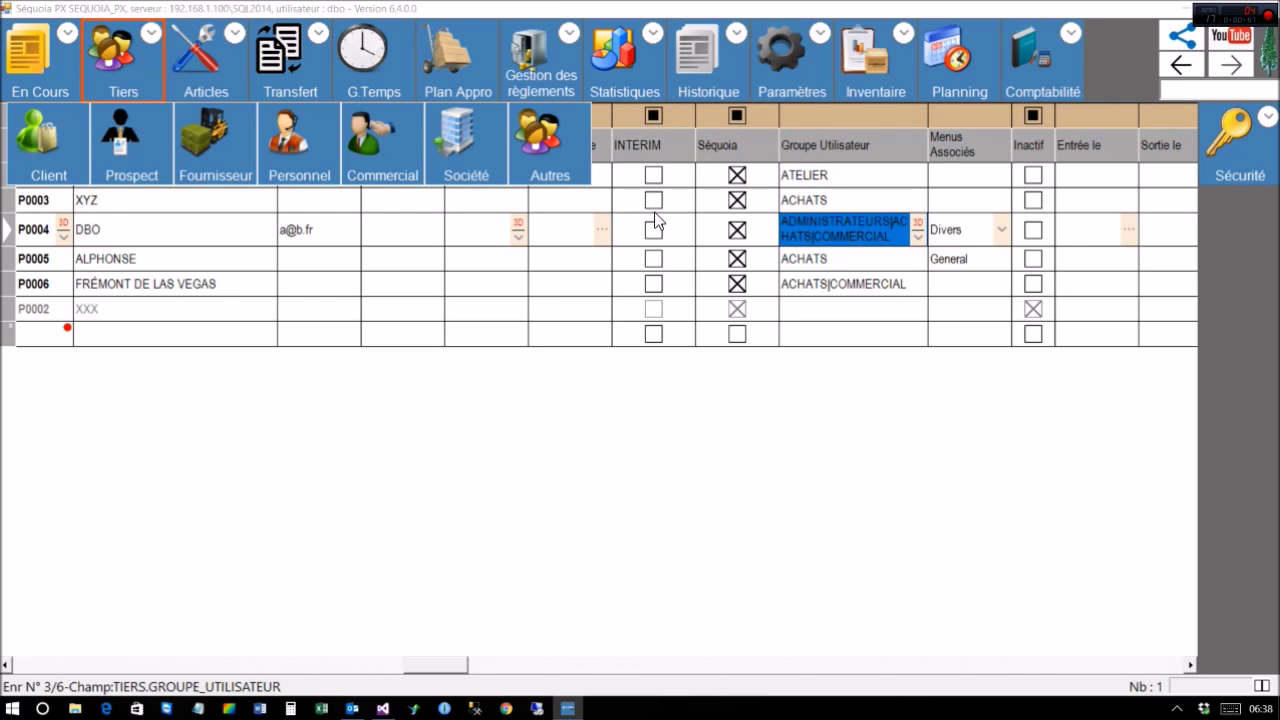
pyautogui.click(706, 140)
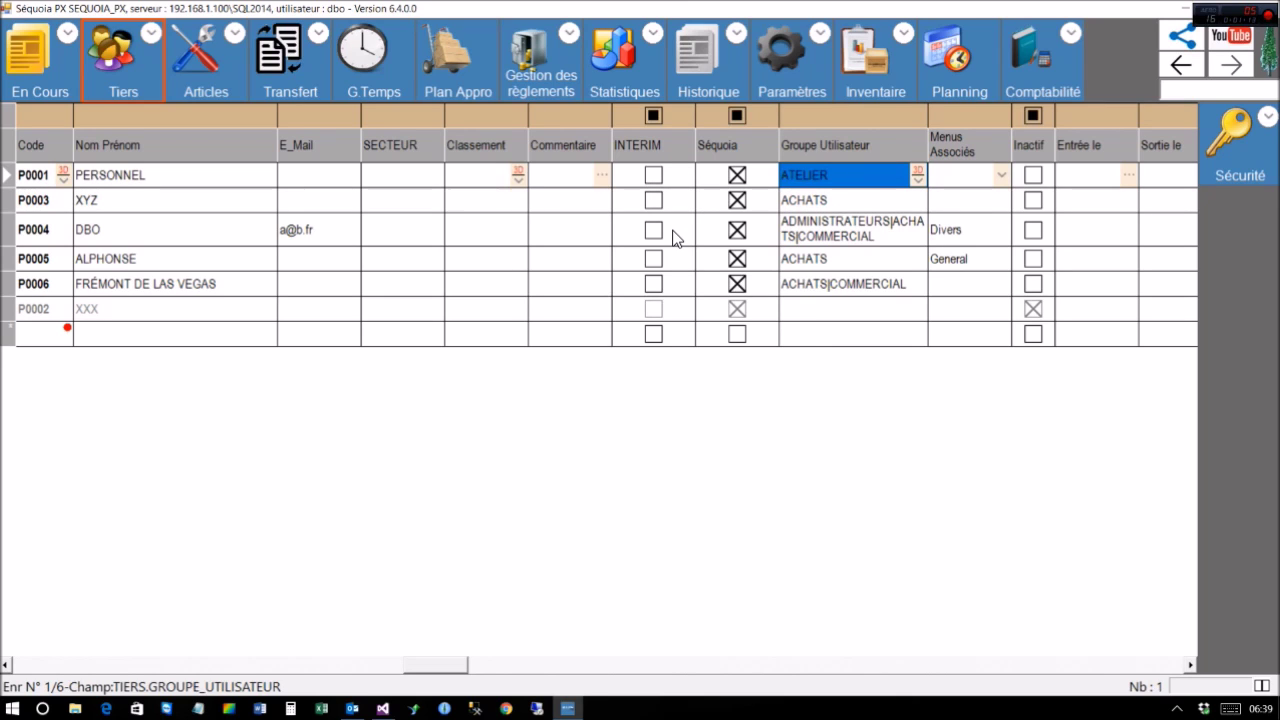
pyautogui.click(1156, 666)
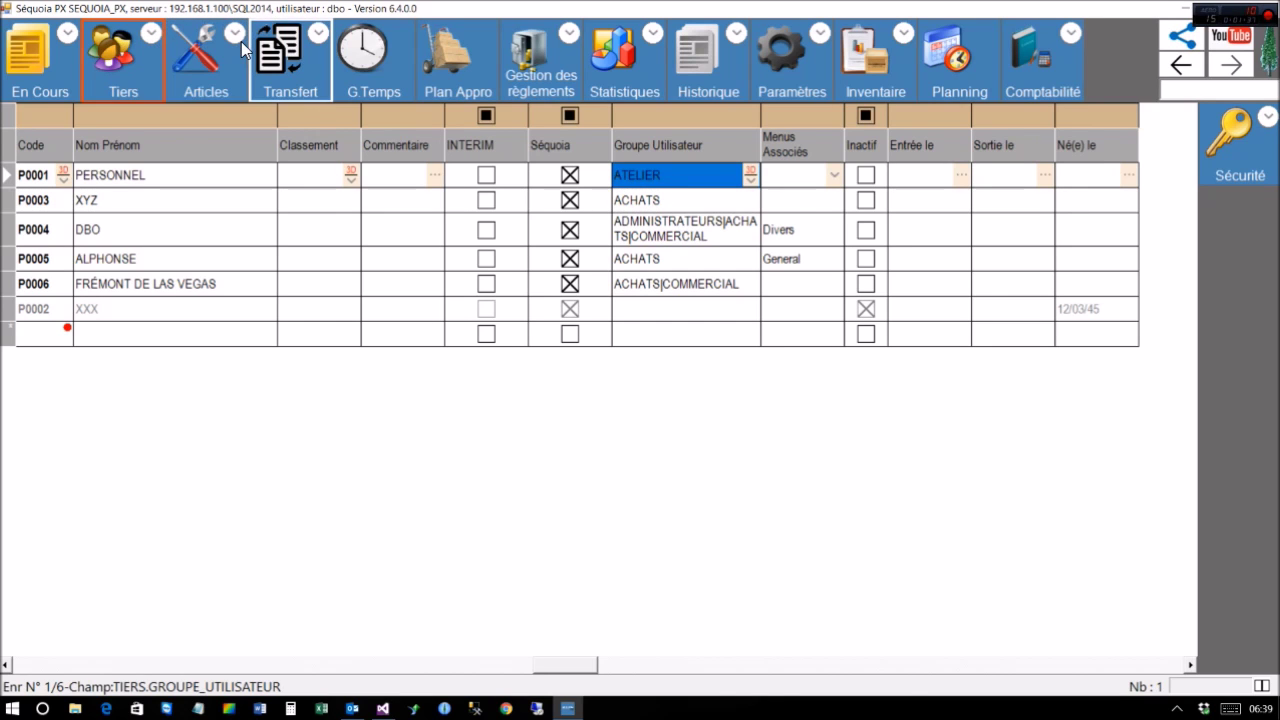
# Open the properties of the Client action in the Tiers menu and display the settings of its Polymorphe action
pyautogui.click(118, 34)
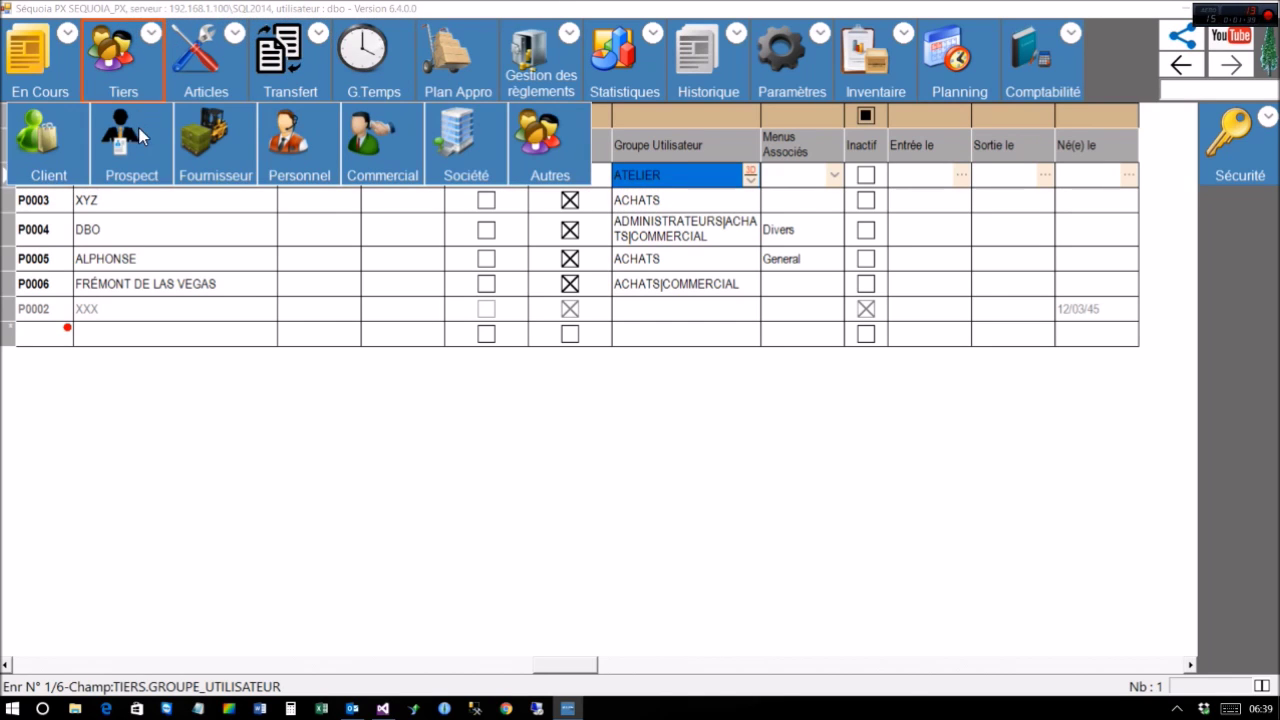
pyautogui.rightClick(58, 141)
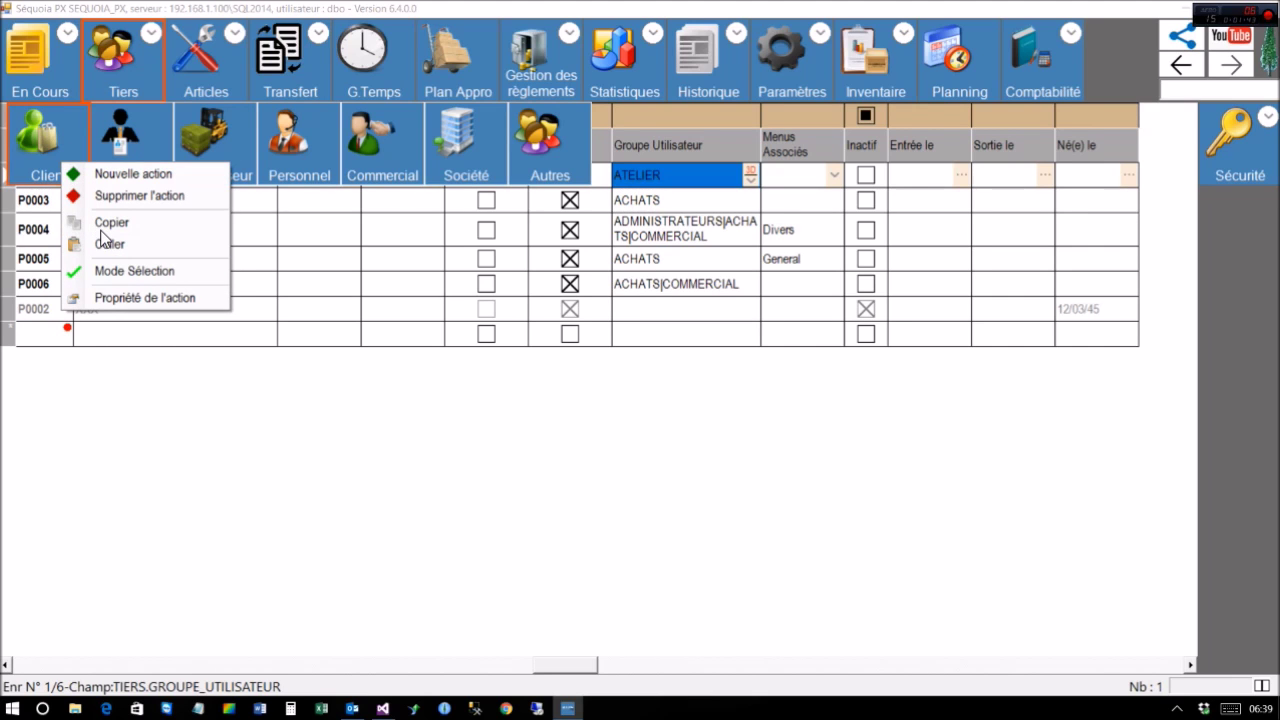
pyautogui.press('Return')
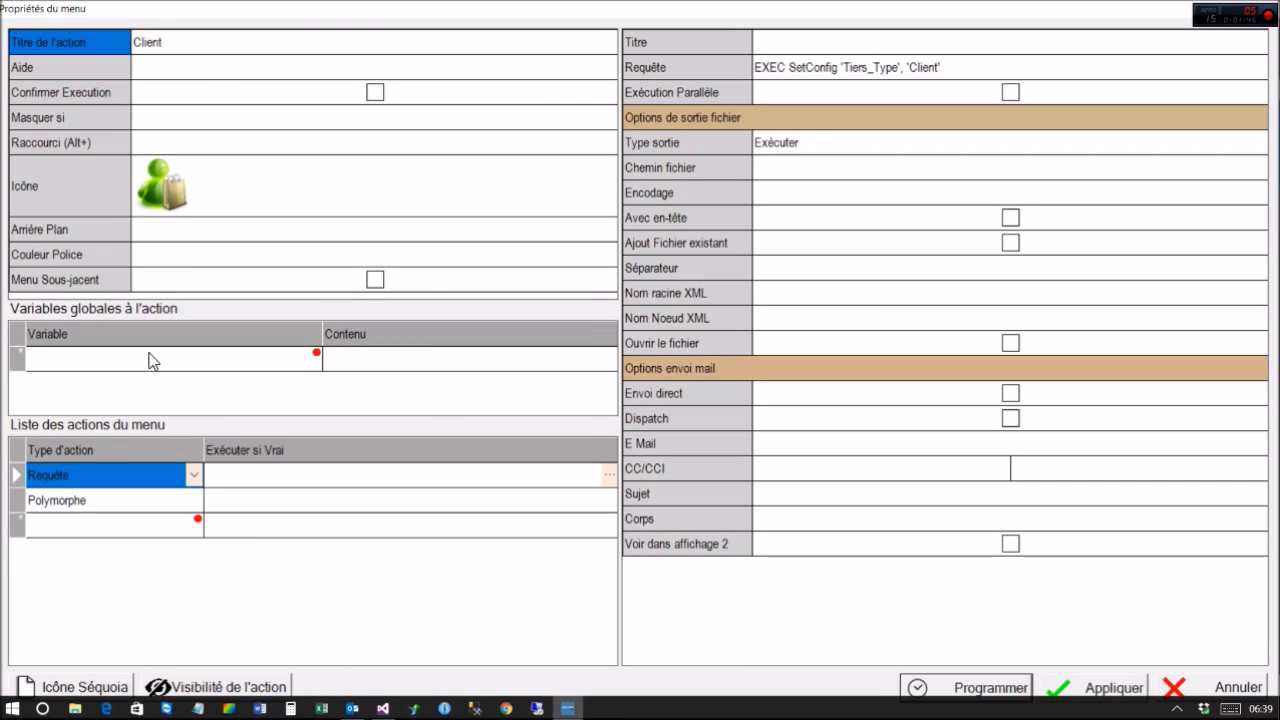
pyautogui.press('Down')
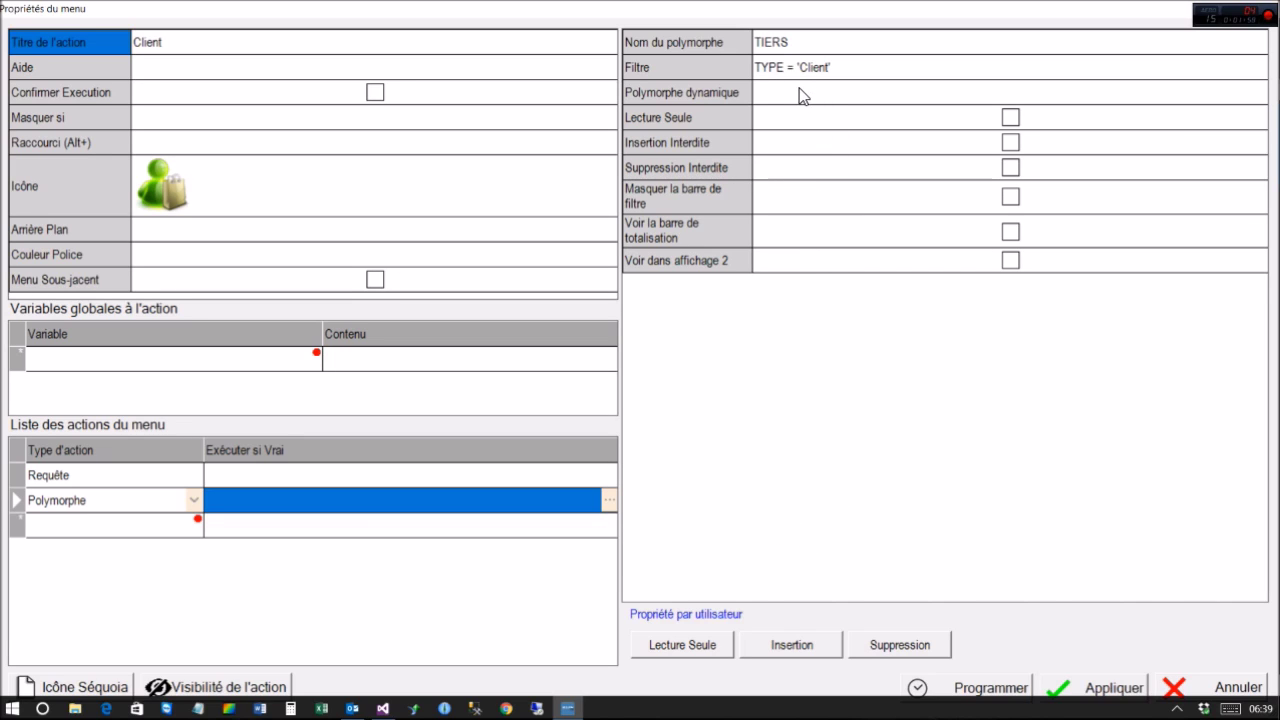
# Apply the per-user Lecture Seule restriction to the ADMINISTRATEURS group, and clear it again
pyautogui.click(778, 106)
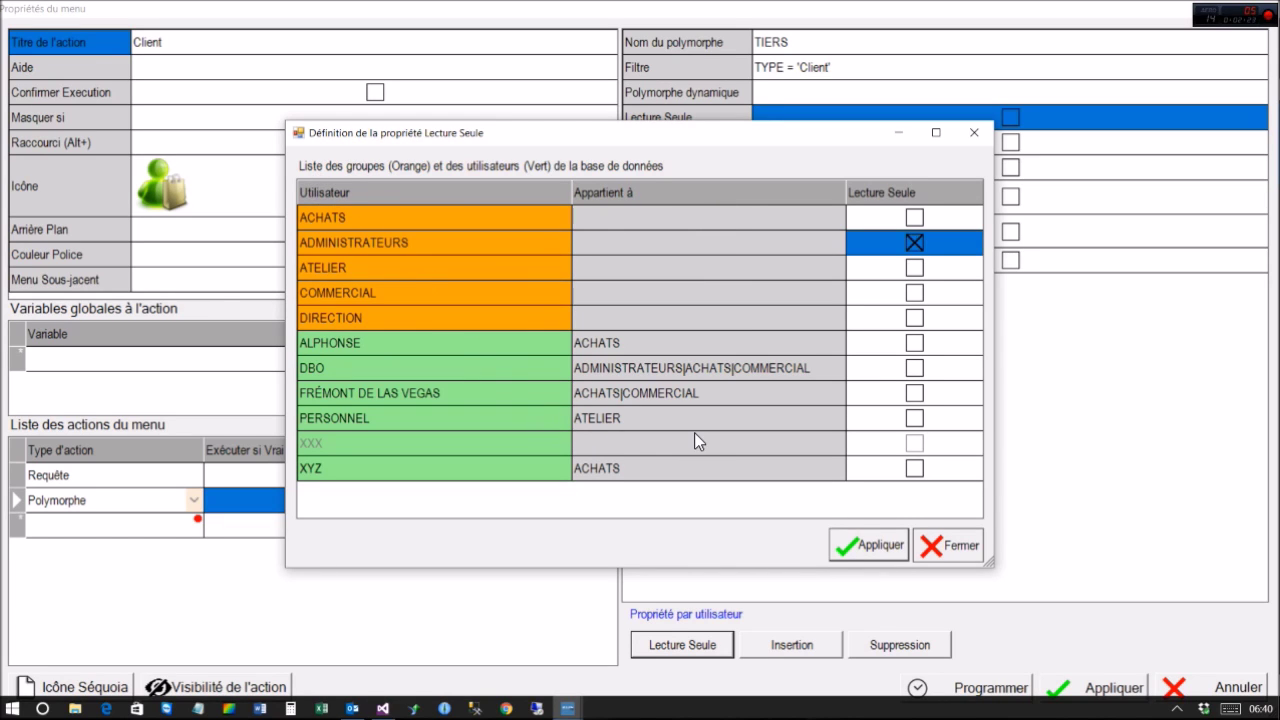
pyautogui.press('Return')
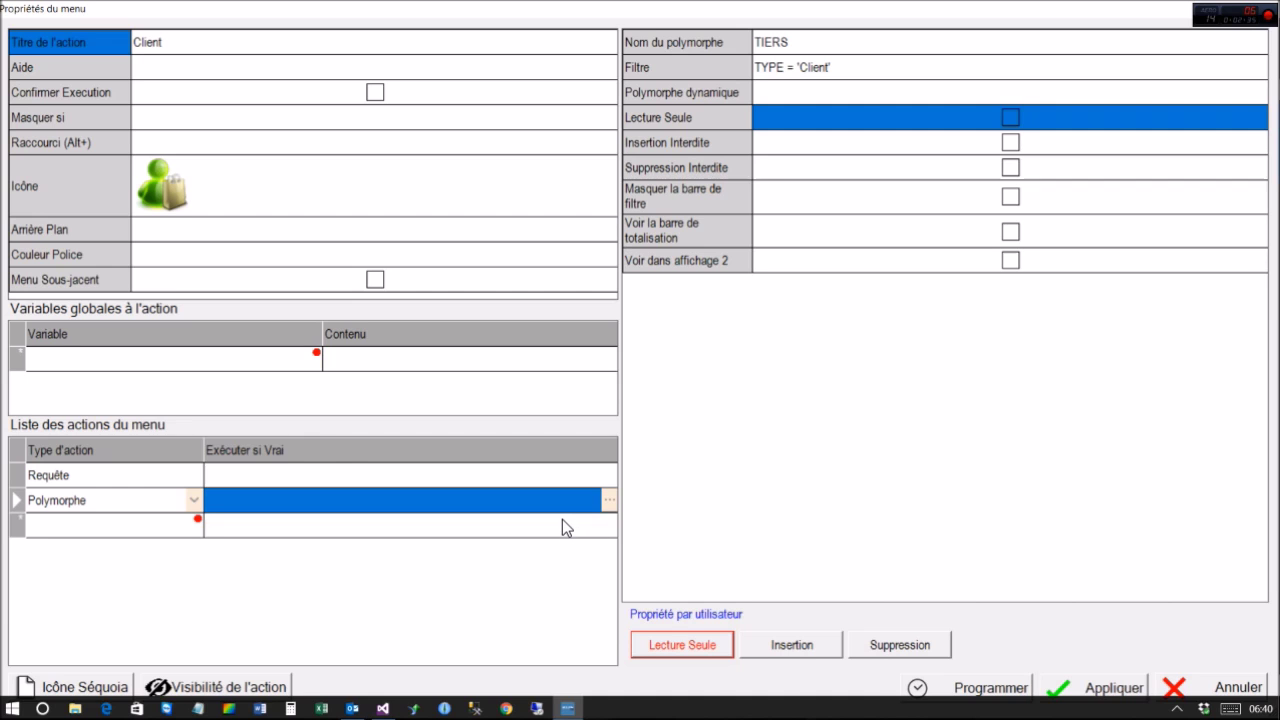
pyautogui.press('space')
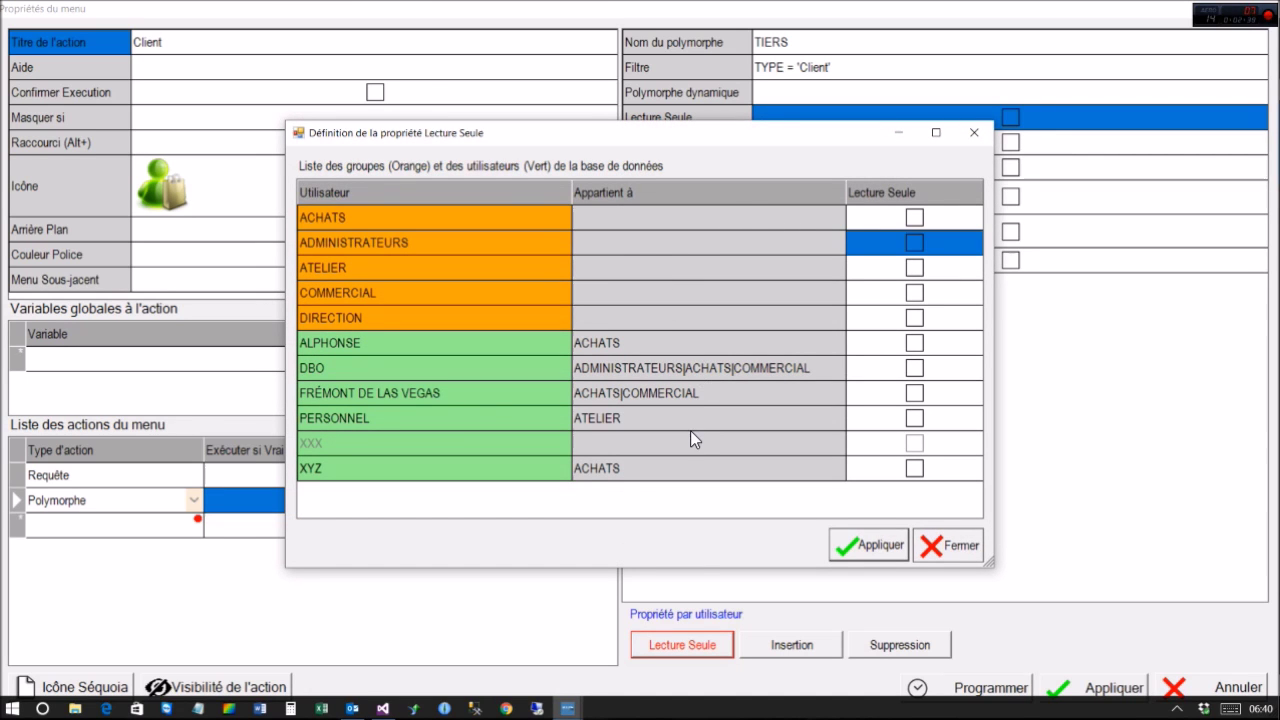
pyautogui.press('Escape')
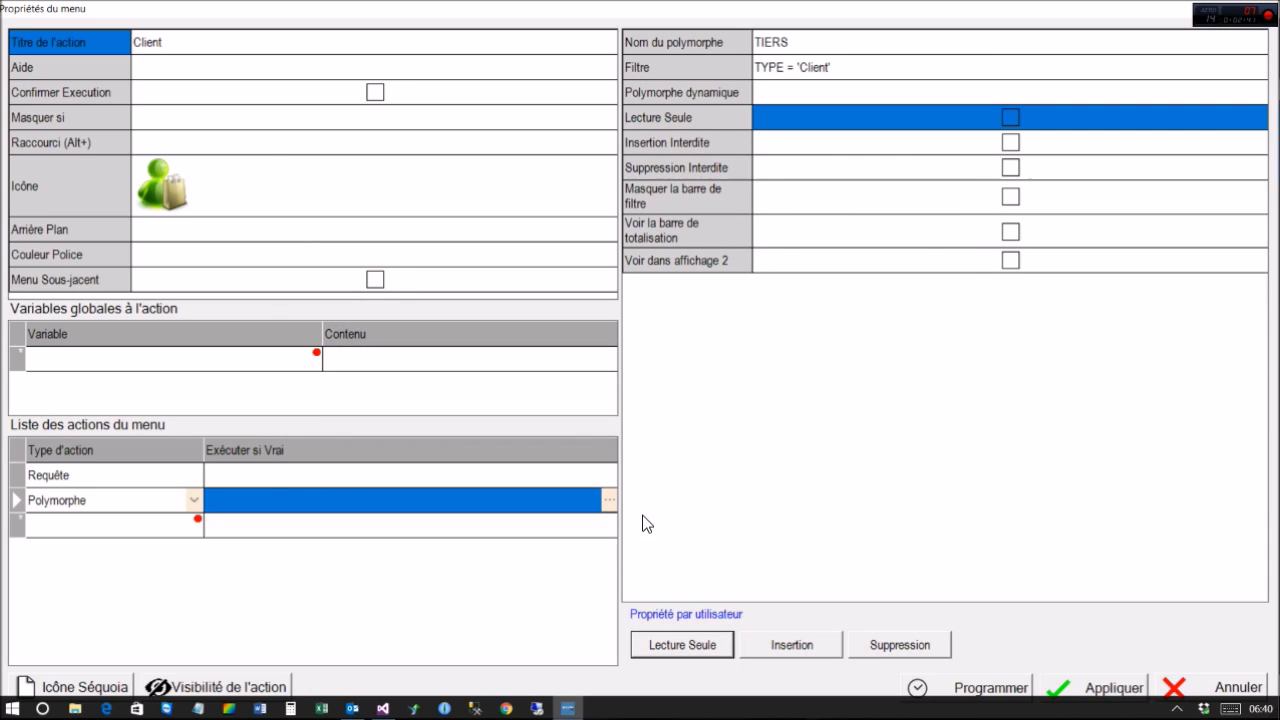
# Forbid insertion in the Client list for the first individual user of the ACHATS group and for the PERSONNEL user
pyautogui.press('Tab')
pyautogui.press('space')
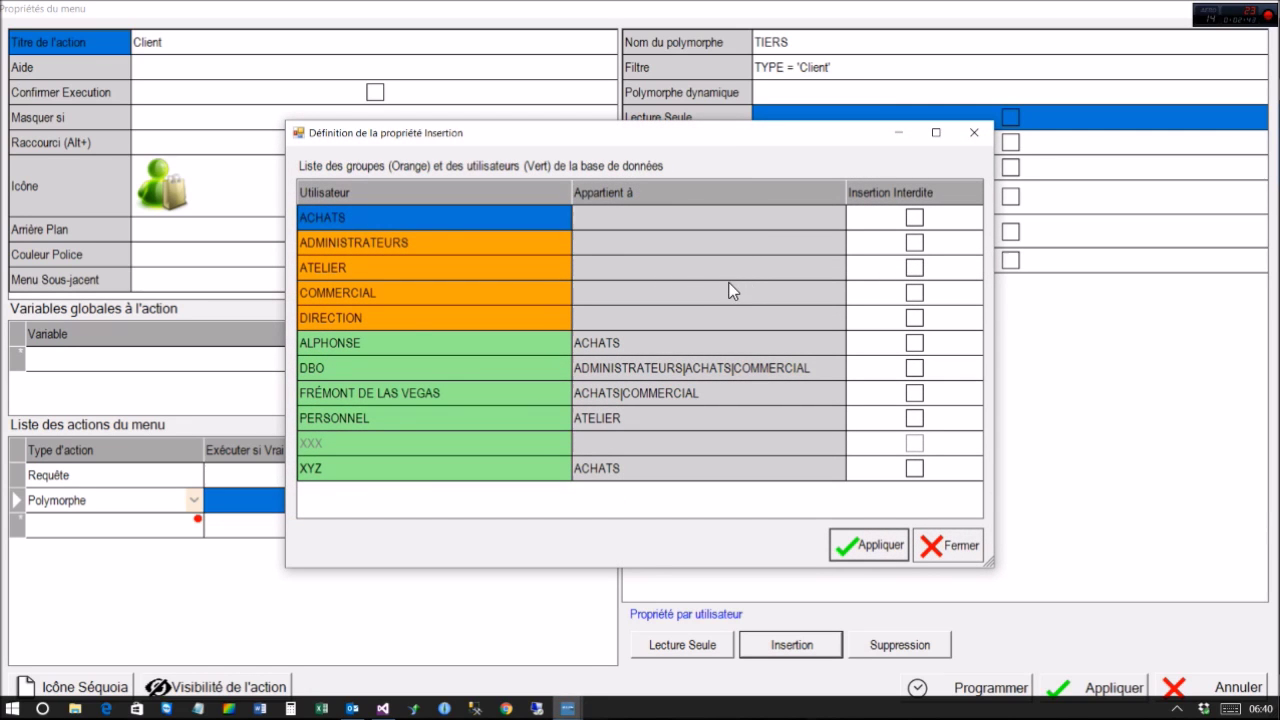
pyautogui.press('Down')
pyautogui.press('Down')
pyautogui.press('Down')
pyautogui.press('Down')
pyautogui.press('Down')
pyautogui.press('Right')
pyautogui.press('Right')
pyautogui.press('space')
pyautogui.press('Down')
pyautogui.press('Down')
pyautogui.press('Down')
pyautogui.press('space')
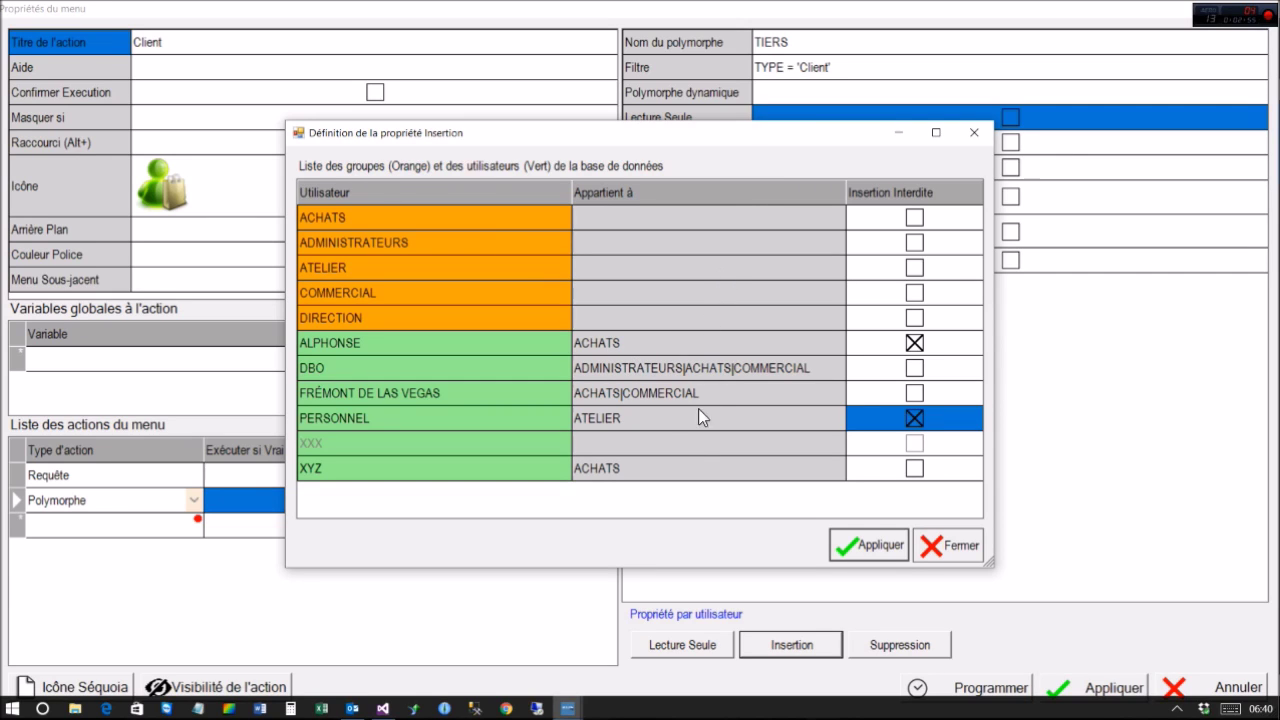
pyautogui.press('Escape')
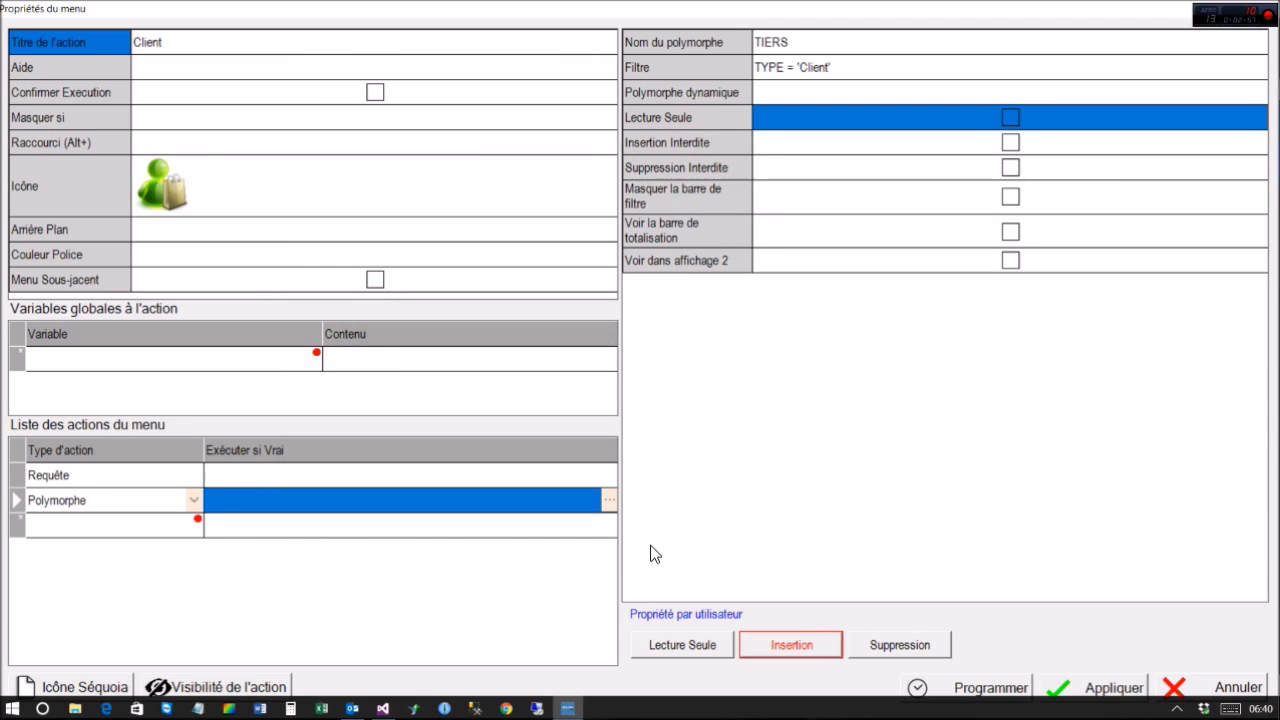
# Clear the per-user insertion bans and close the Client action's properties
pyautogui.press('Return')
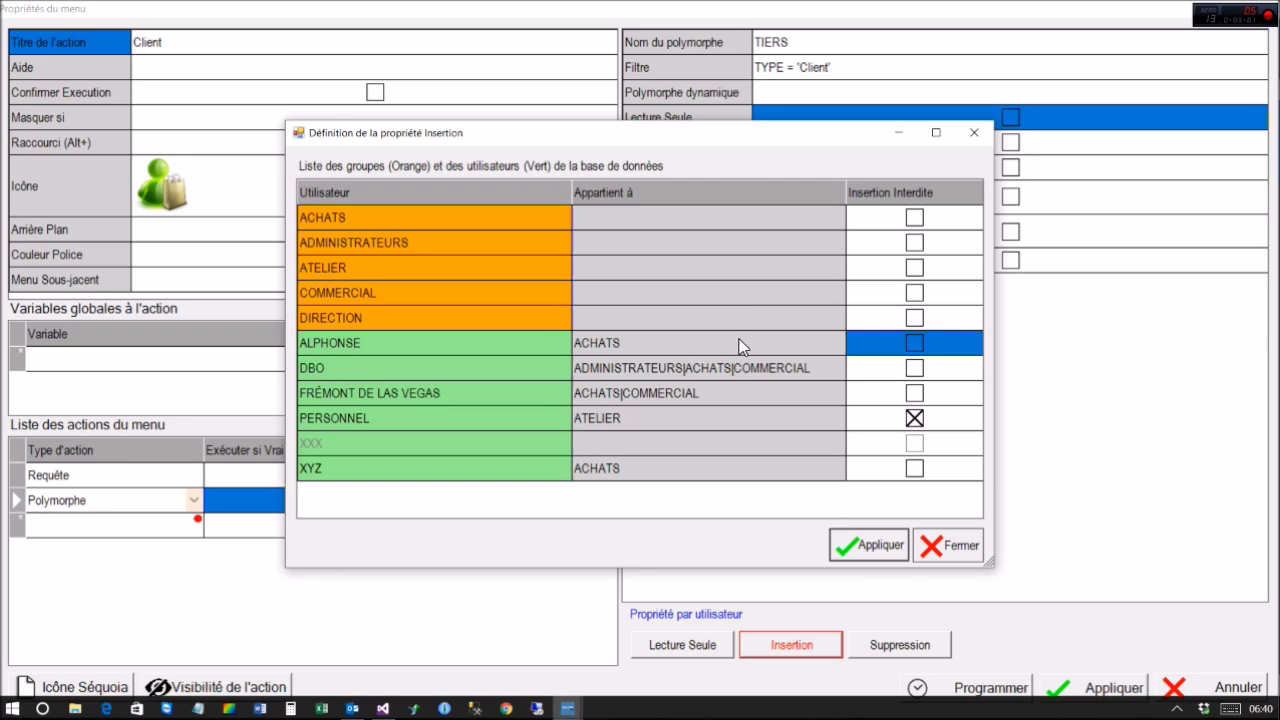
pyautogui.click(940, 548)
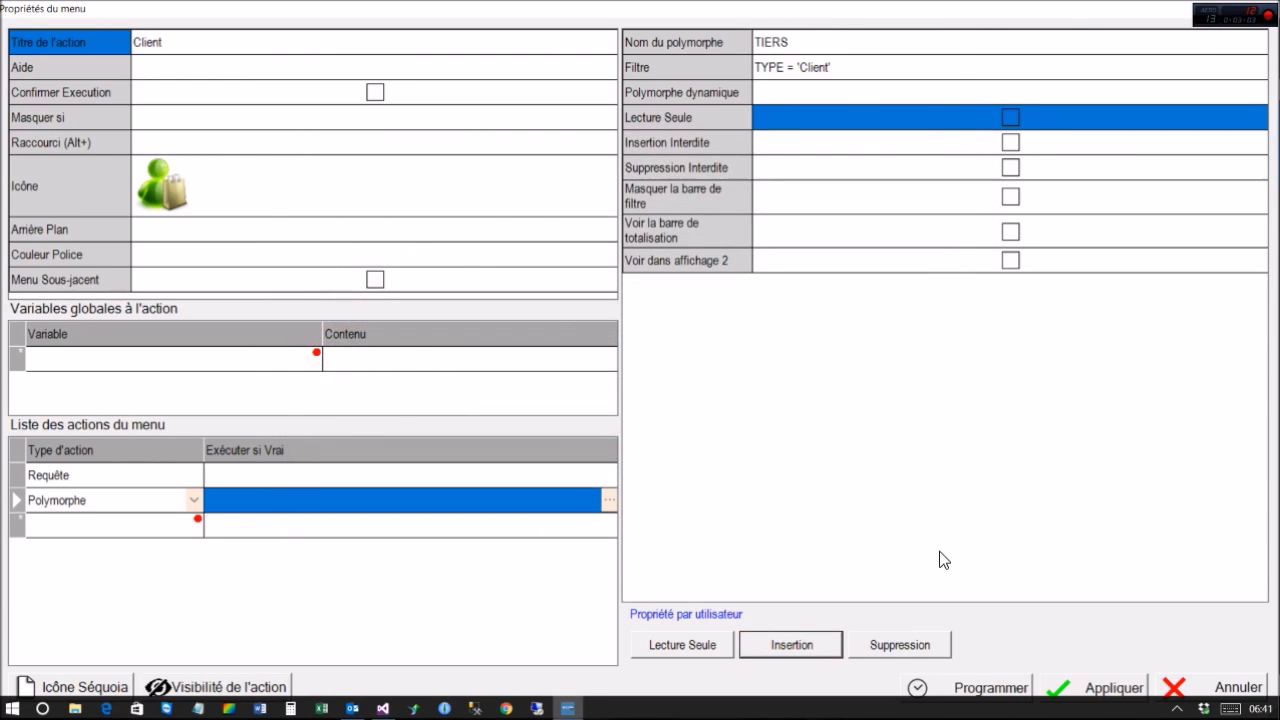
pyautogui.press('Escape')
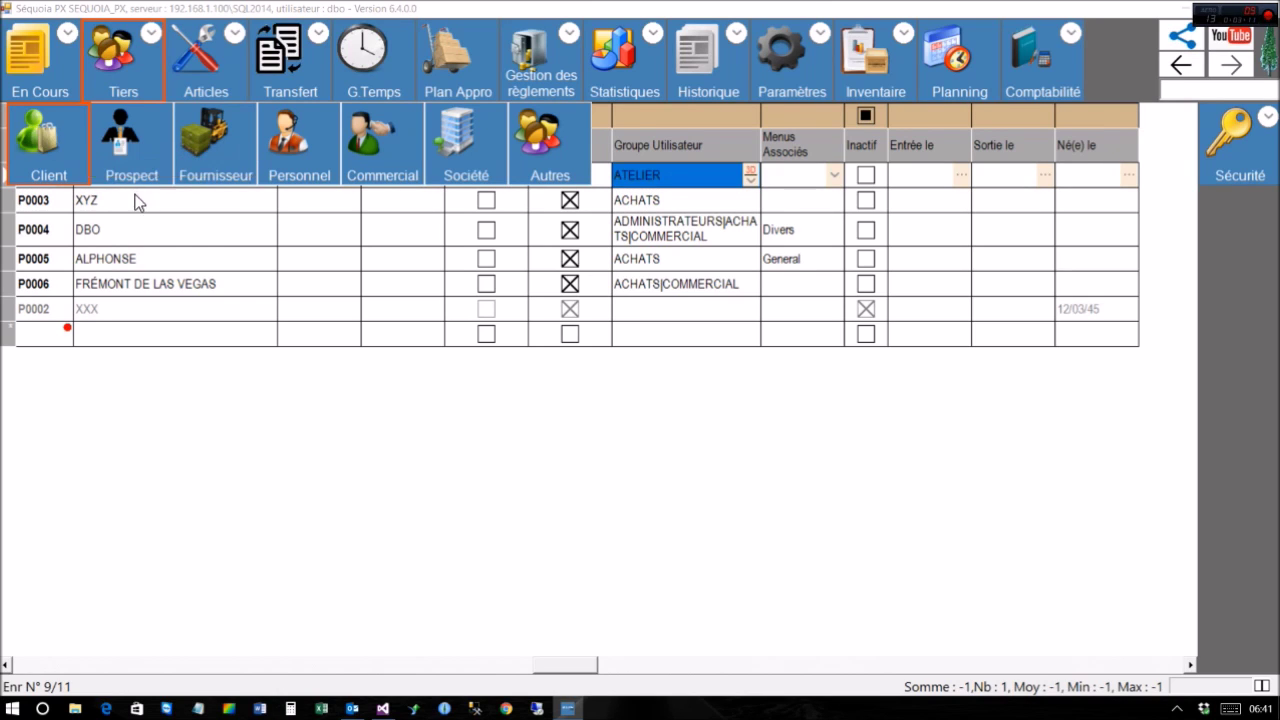
# Open the quote from the Devis documents and examine the per-user properties of its Adresses action
pyautogui.click(48, 79)
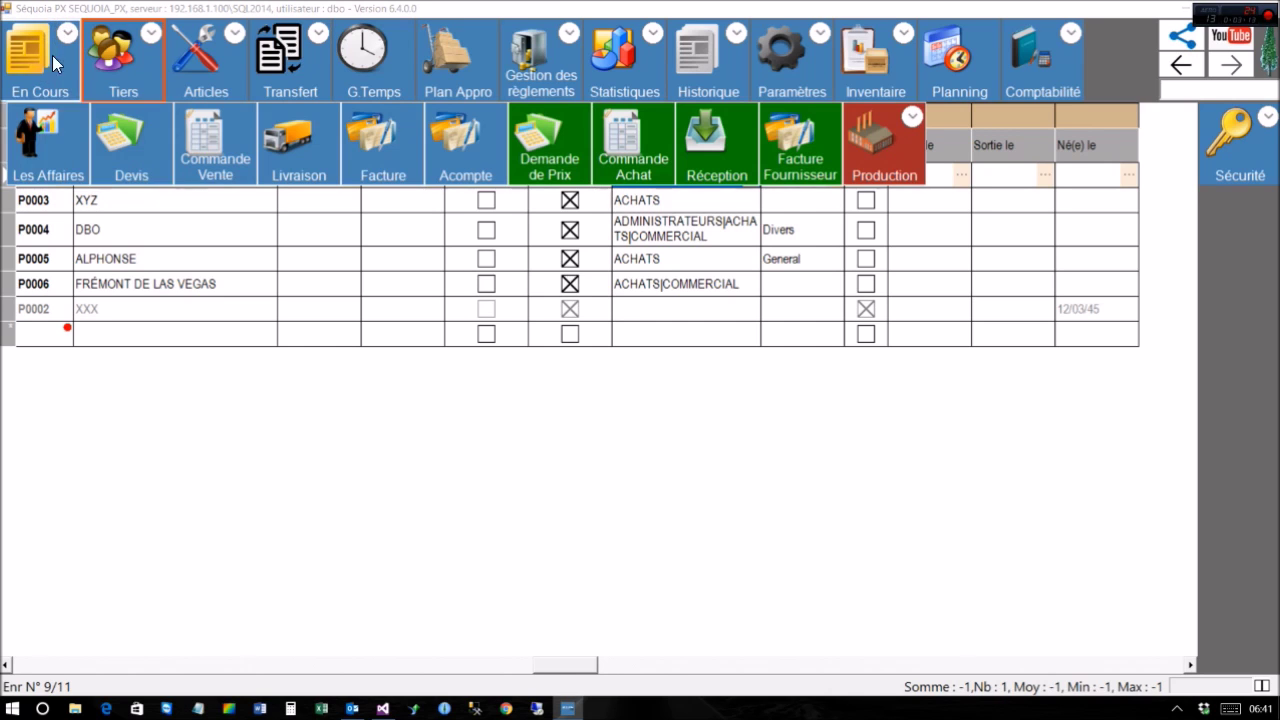
pyautogui.click(133, 135)
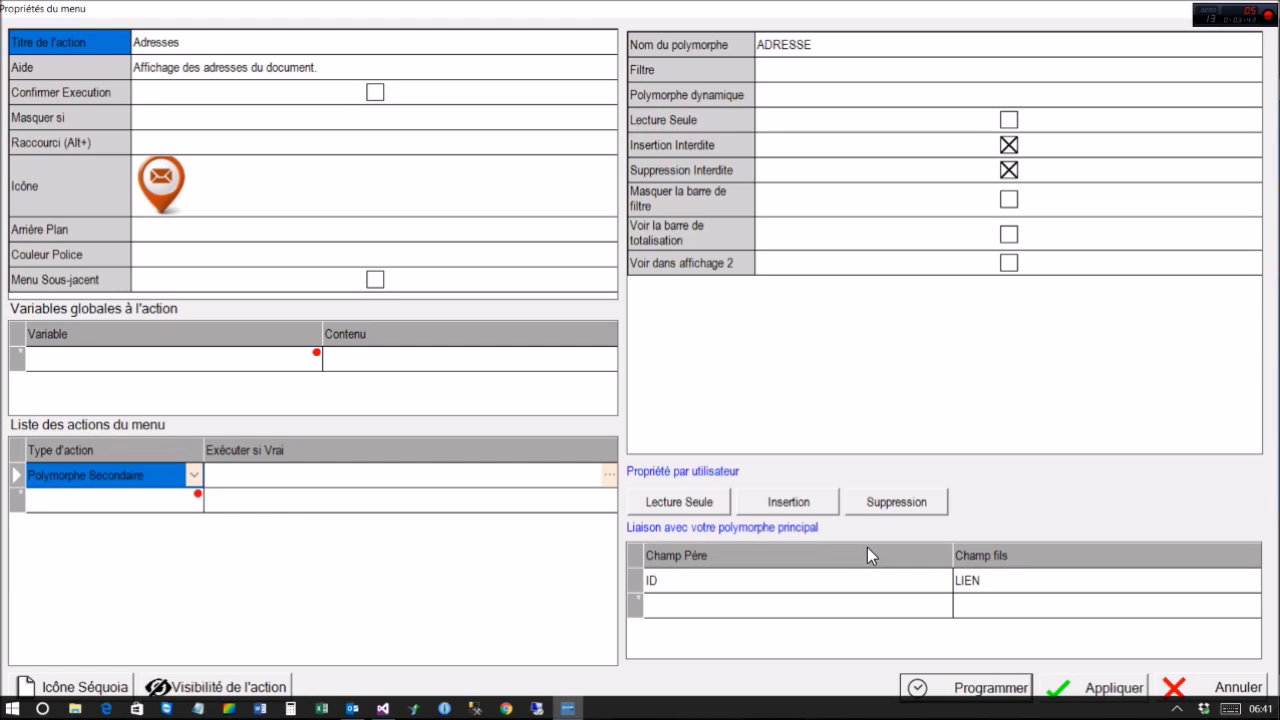
pyautogui.press('Escape')
pyautogui.click(461, 185)
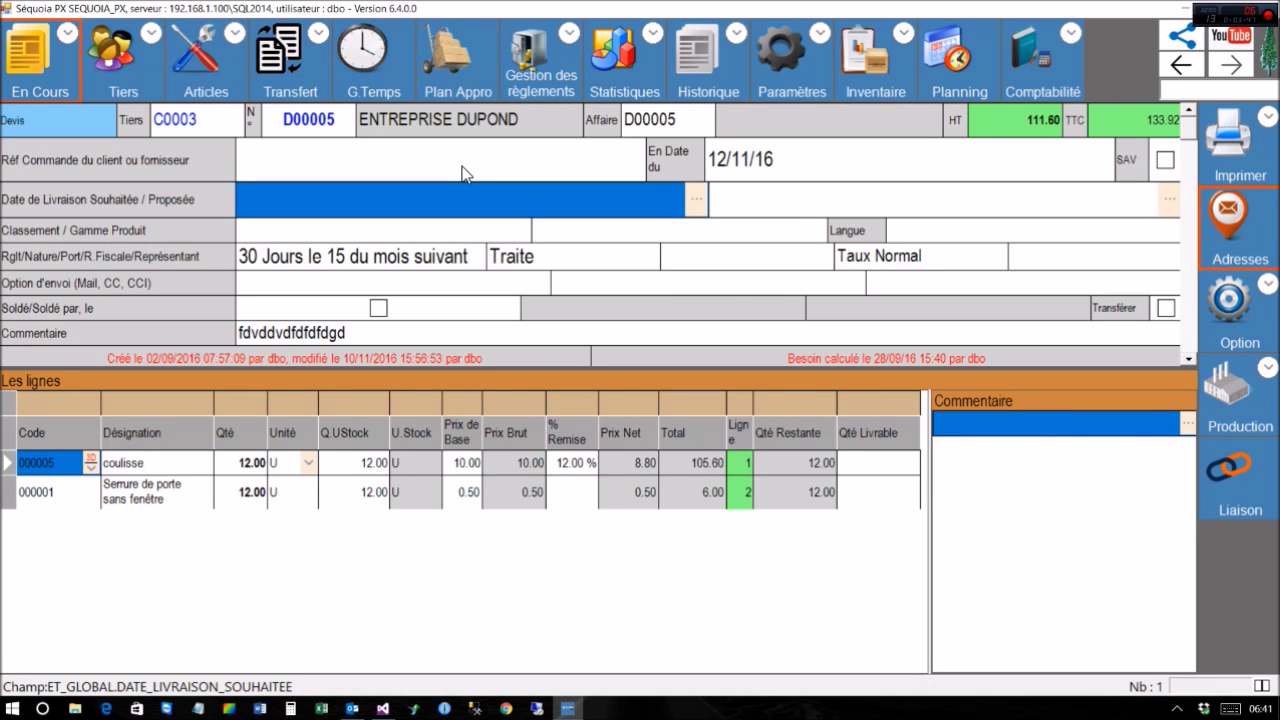
# Switch the quote form to creation mode and examine the user properties of the linked Les lignes polymorphe in its additional parameters
pyautogui.press('F12')
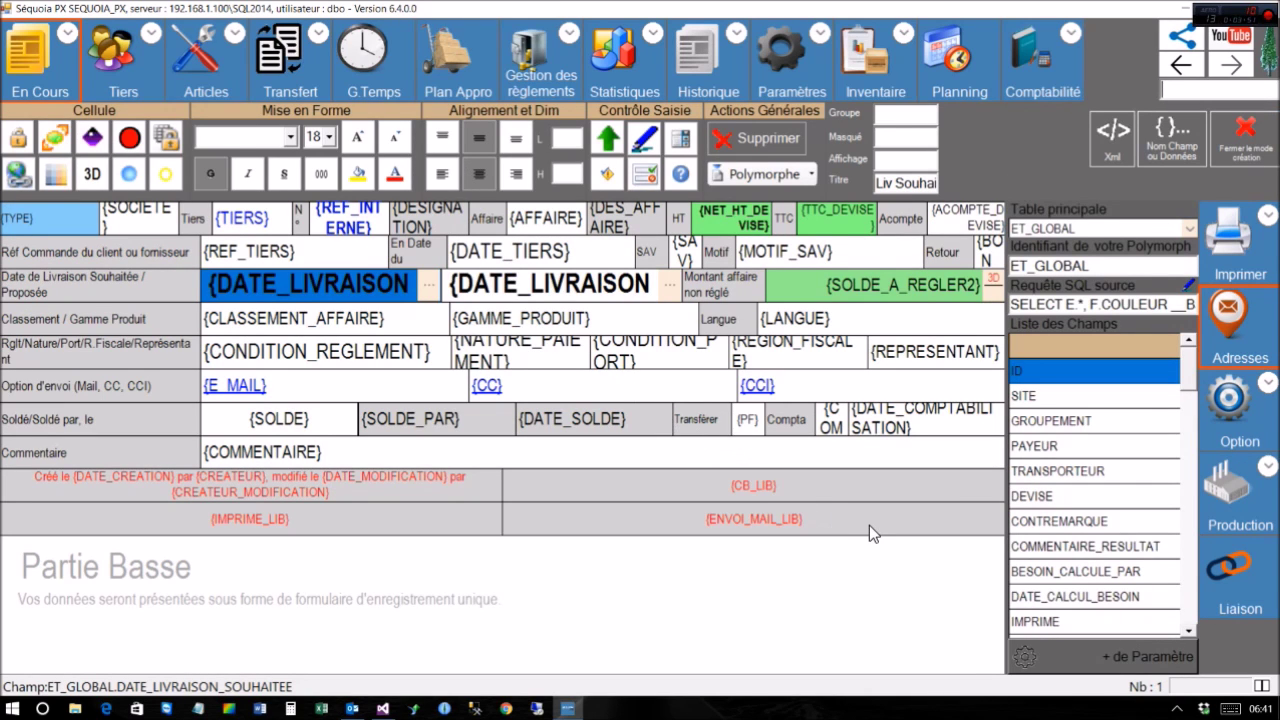
pyautogui.click(1089, 657)
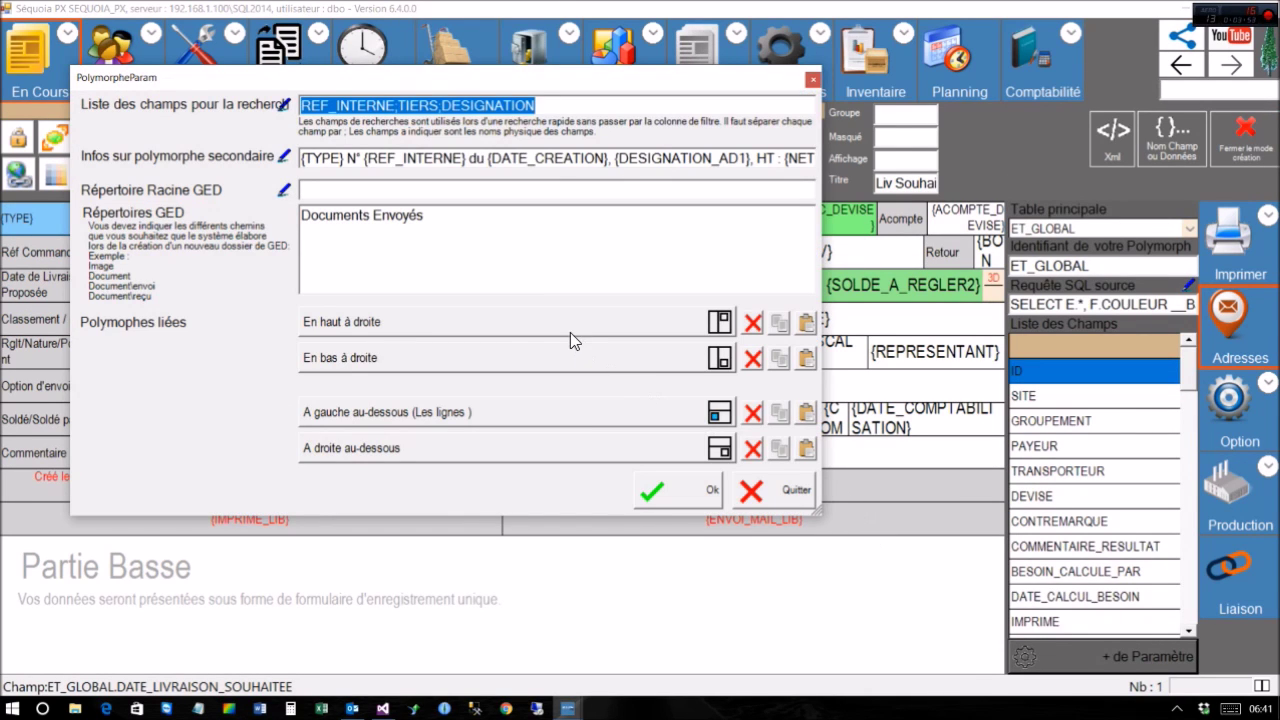
pyautogui.click(720, 412)
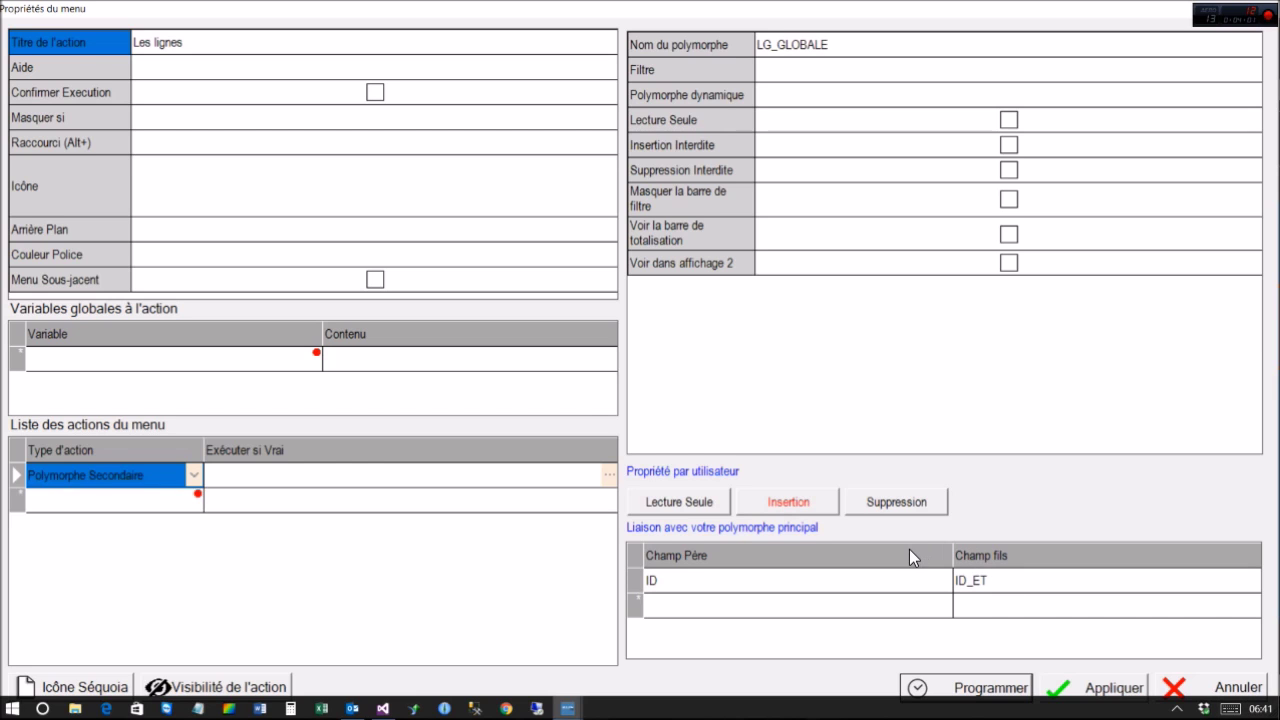
pyautogui.click(1124, 687)
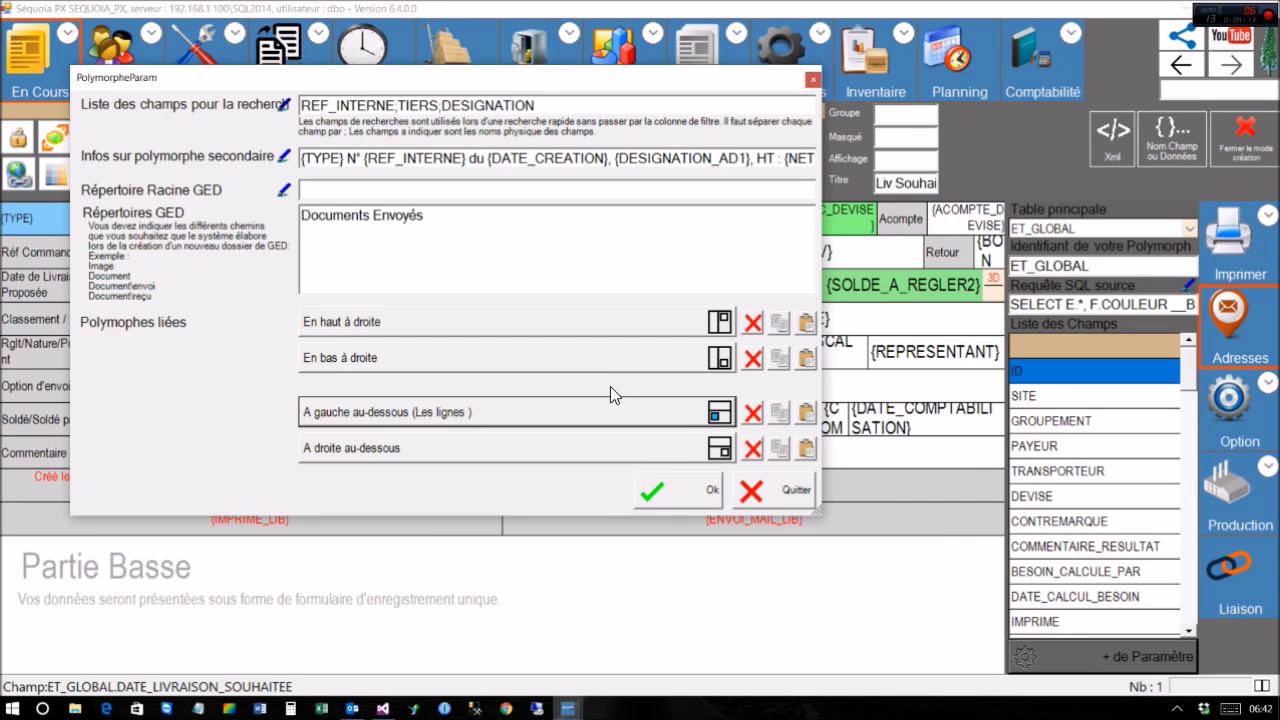
pyautogui.press('Escape')
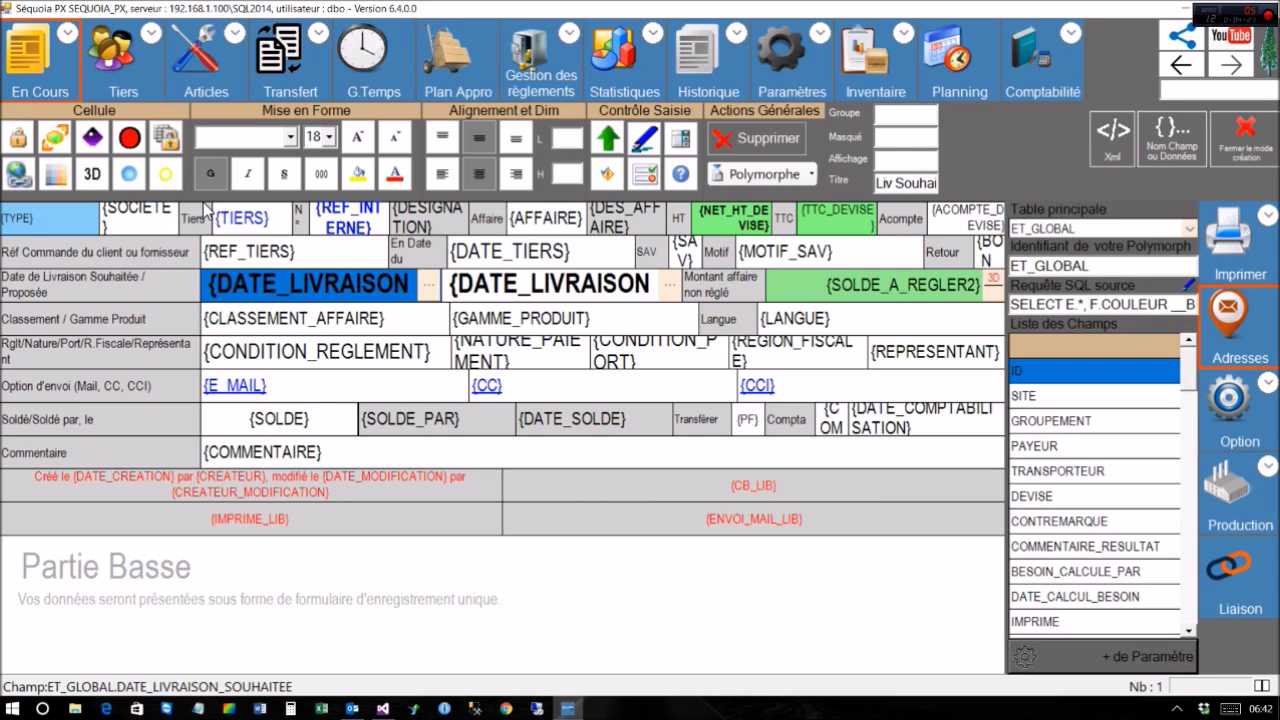
# Open the group and user properties of the REF_TIERS field in the quote header
pyautogui.press('Up')
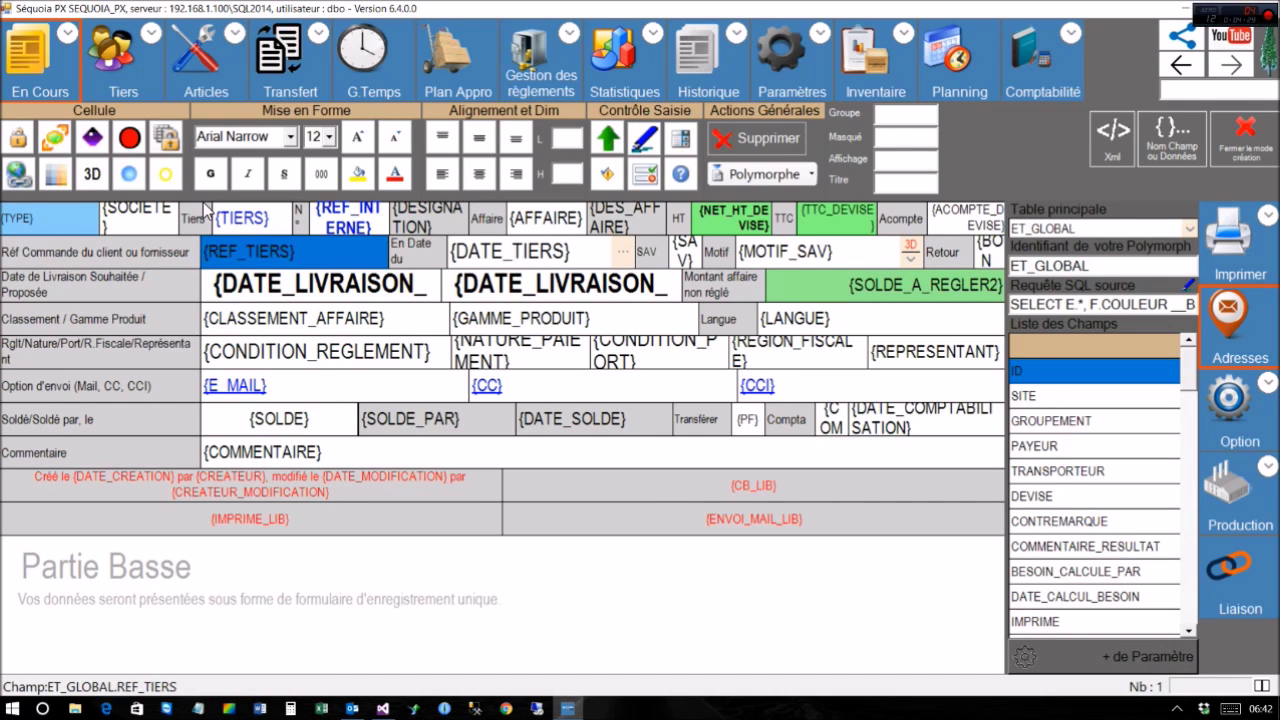
pyautogui.rightClick(257, 254)
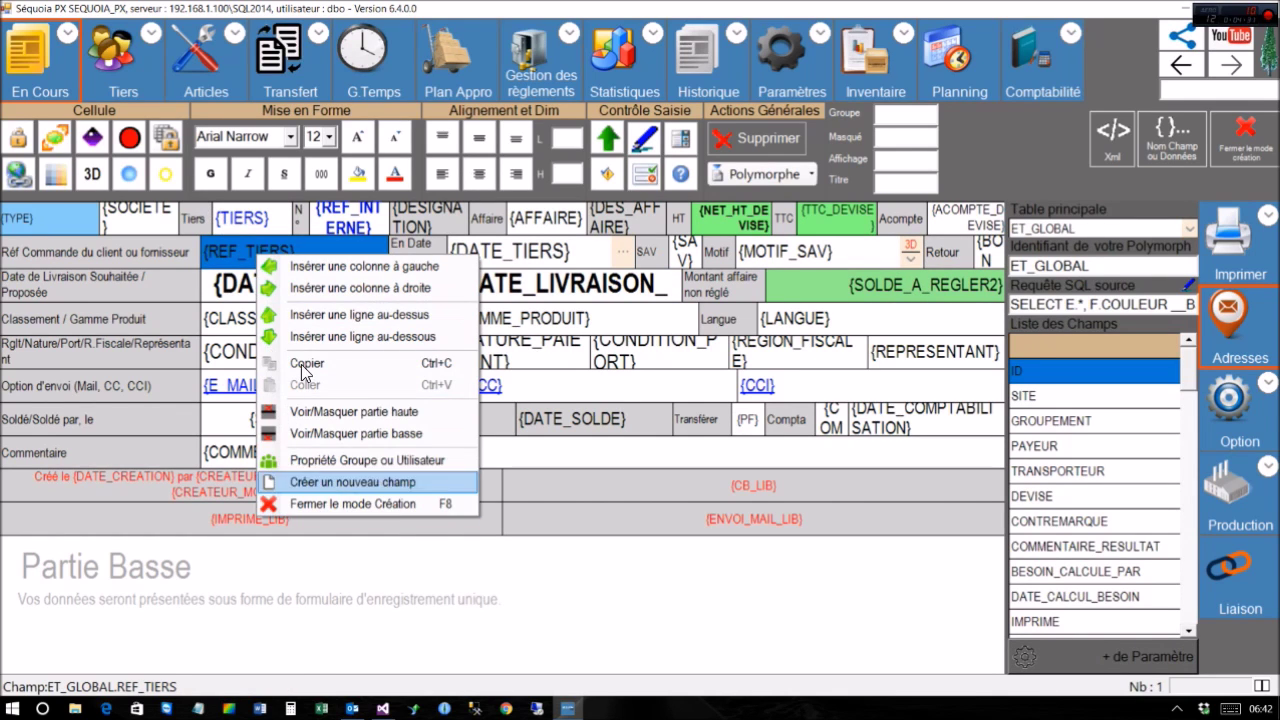
pyautogui.press('Up')
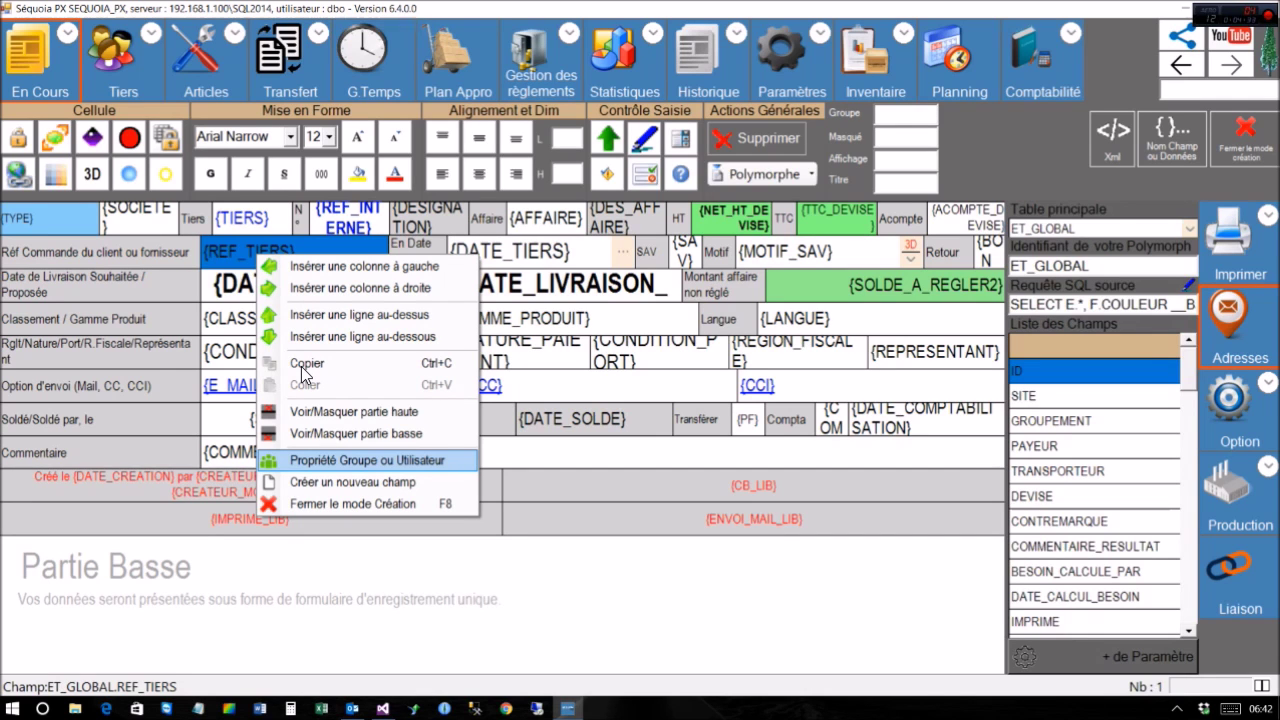
pyautogui.press('Return')
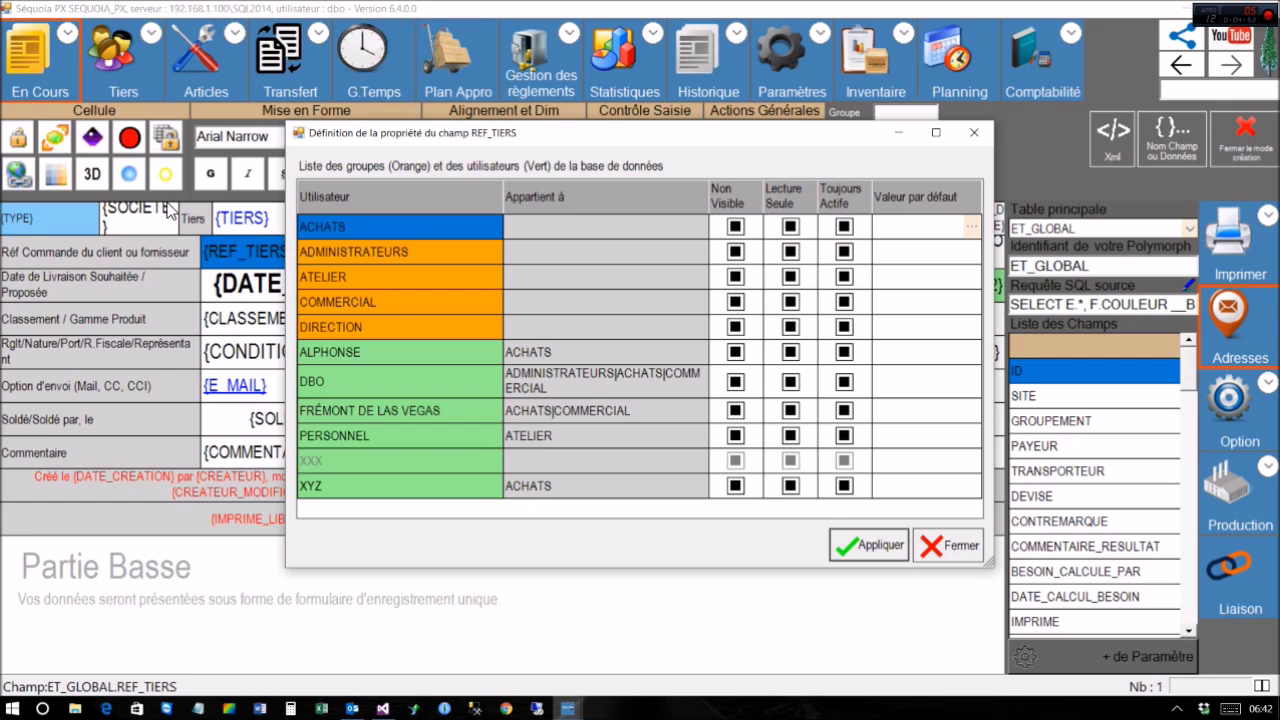
# Close the field's group and user properties and set the REF_TIERS field's Masqué property to true
pyautogui.click(779, 98)
pyautogui.press('Down')
pyautogui.press('Up')
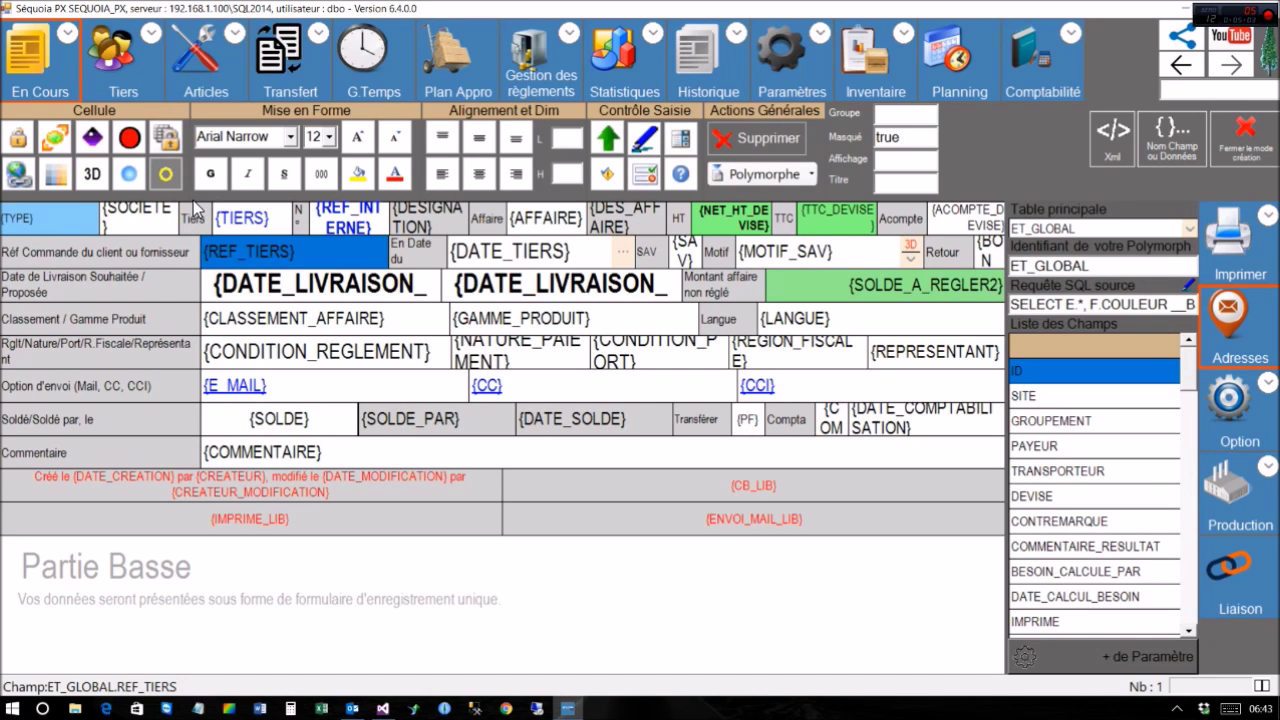
# Examine the REF_TIERS field's group and user properties, and leave creation mode, saving the polymorphe
pyautogui.rightClick(244, 252)
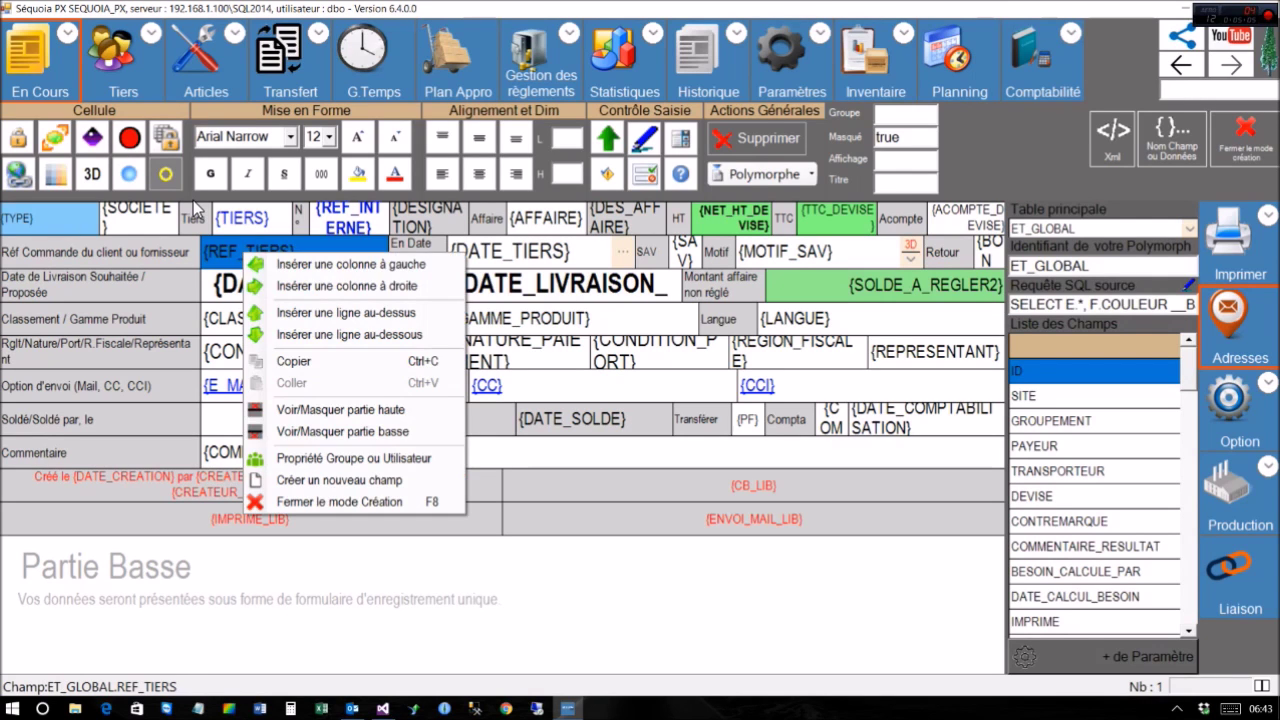
pyautogui.click(302, 458)
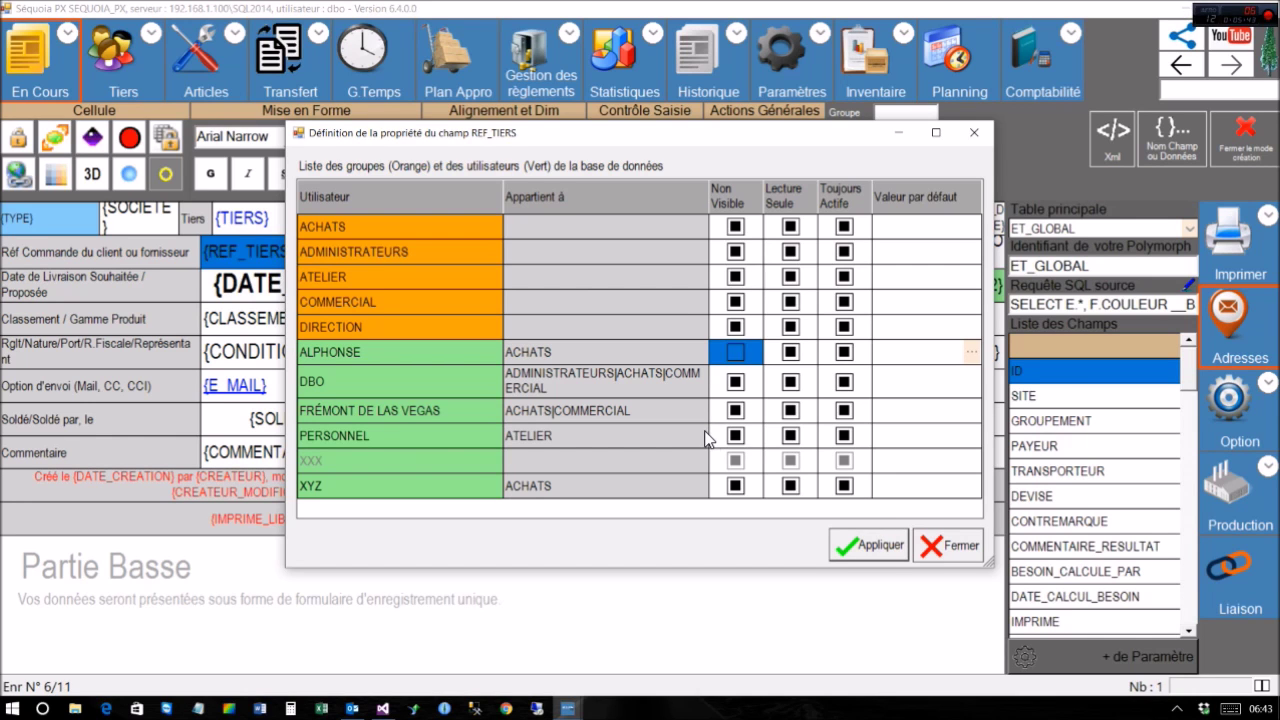
pyautogui.press('Escape')
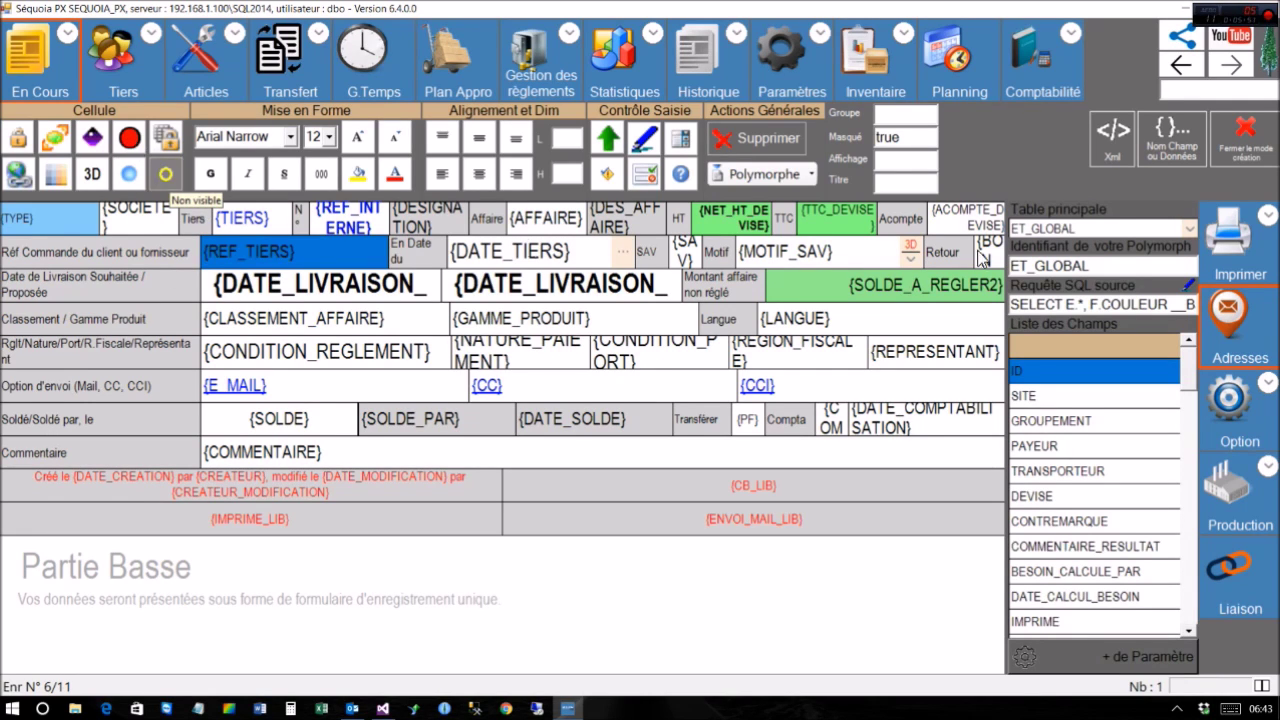
pyautogui.click(1245, 138)
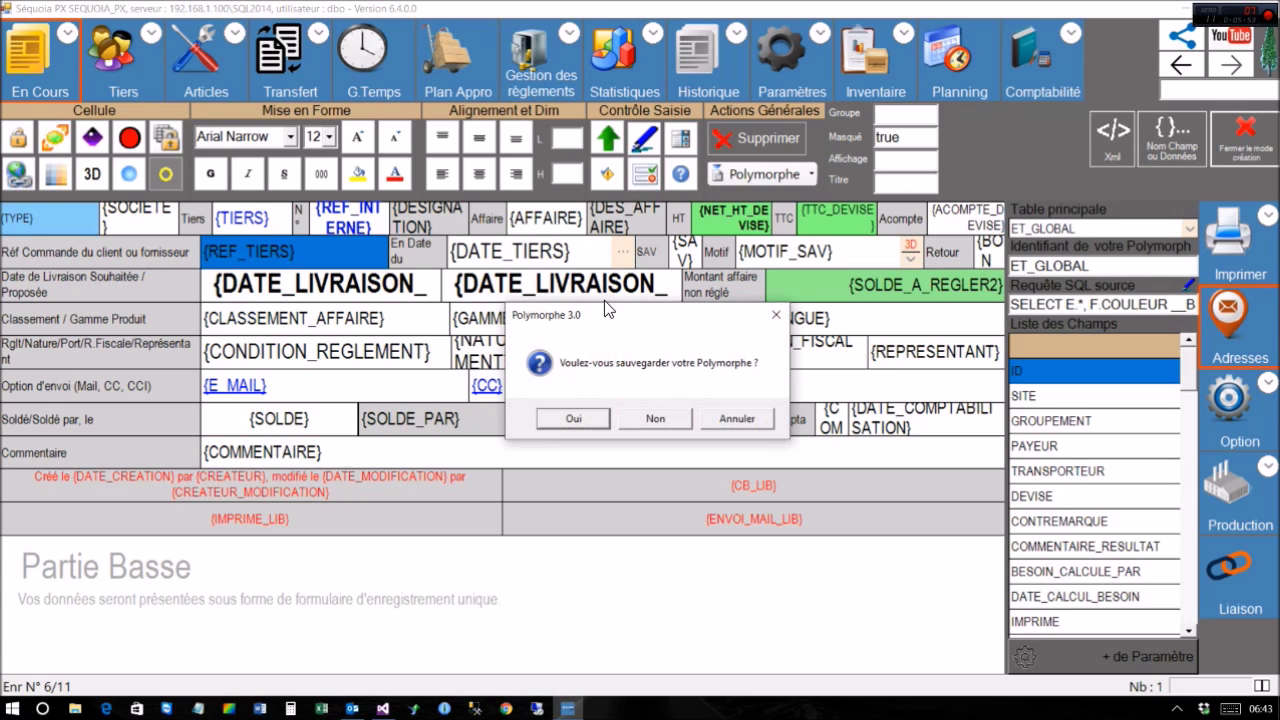
pyautogui.press('Return')
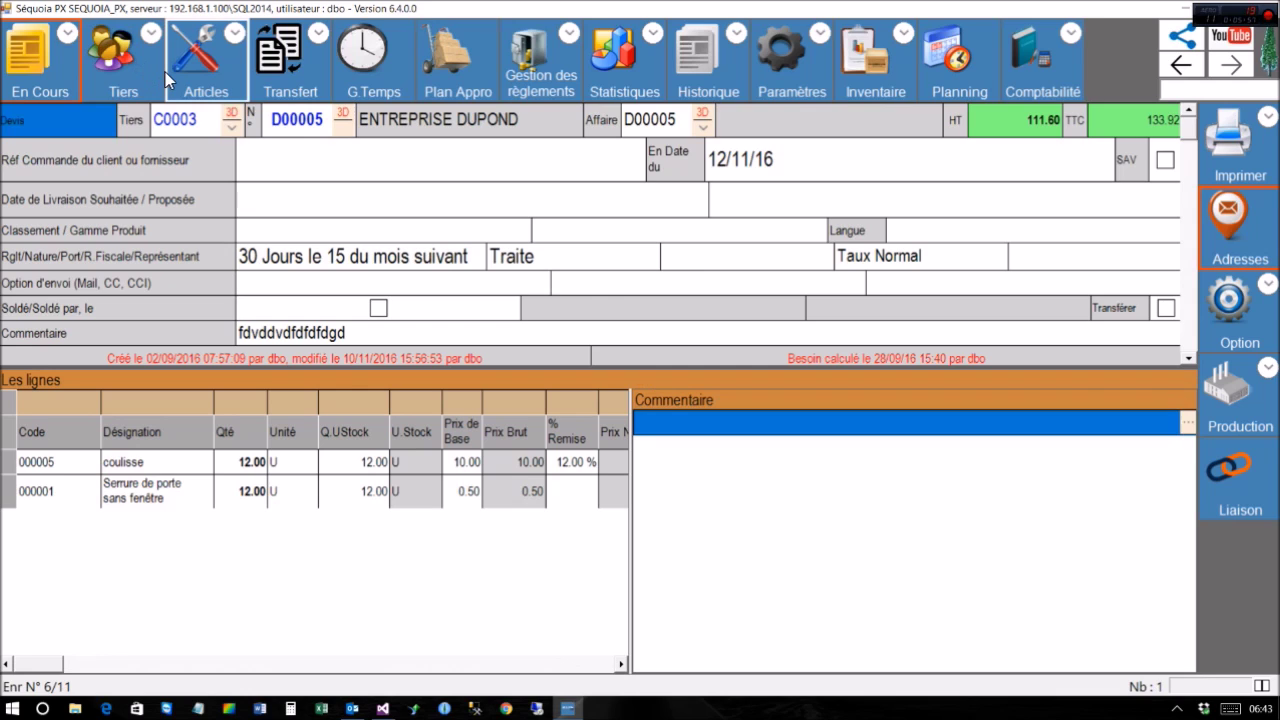
# Open the Personnel list under Tiers and show the Sécurité restrictions of the ACHATS user with the General menu
pyautogui.click(109, 62)
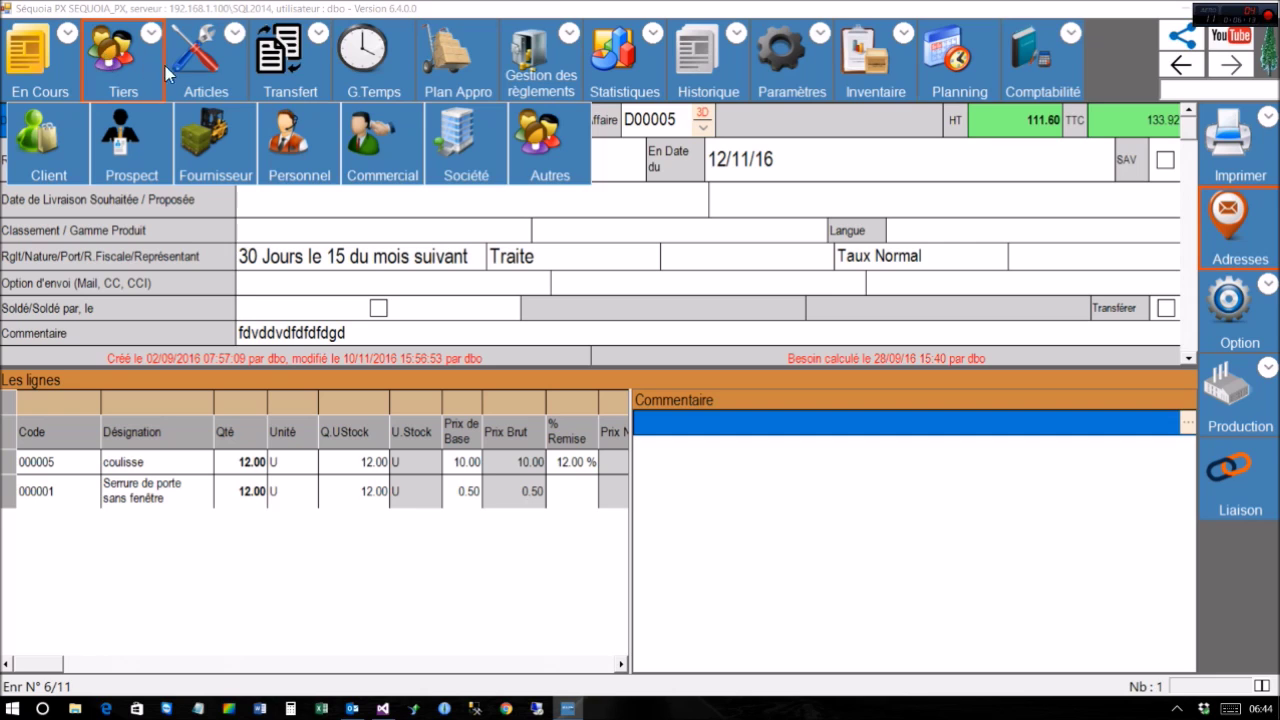
pyautogui.click(255, 130)
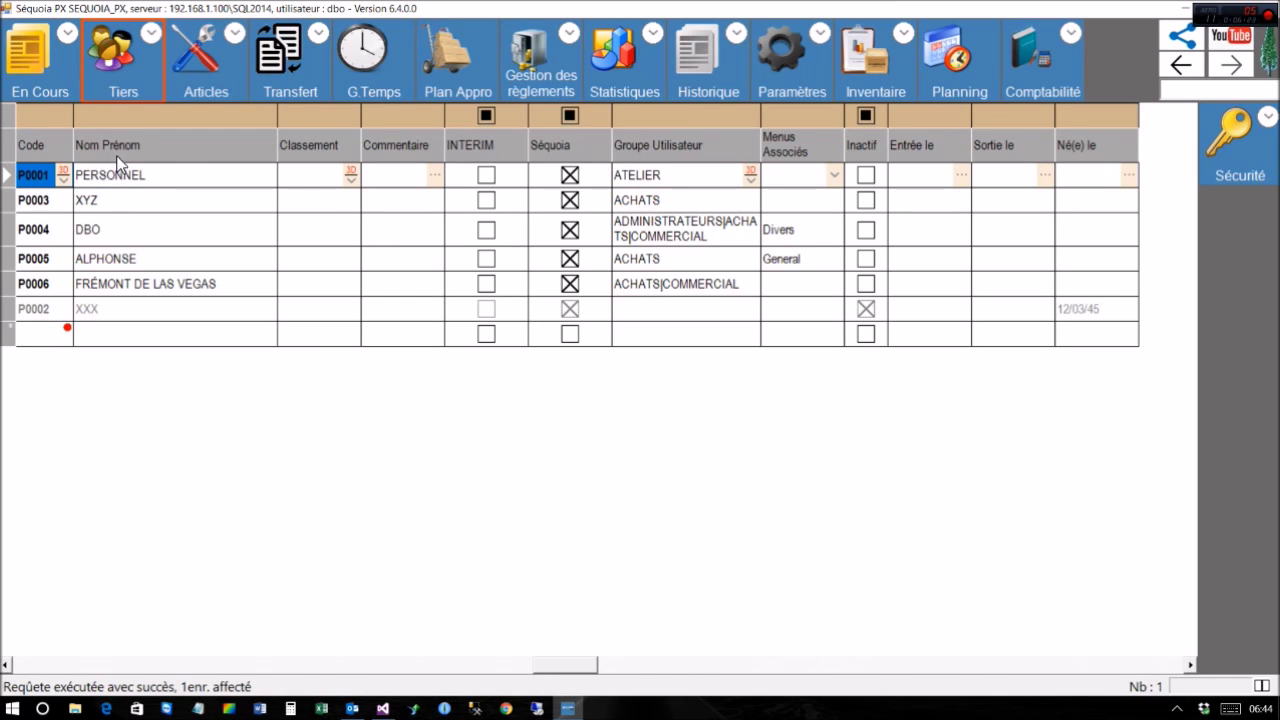
pyautogui.click(182, 258)
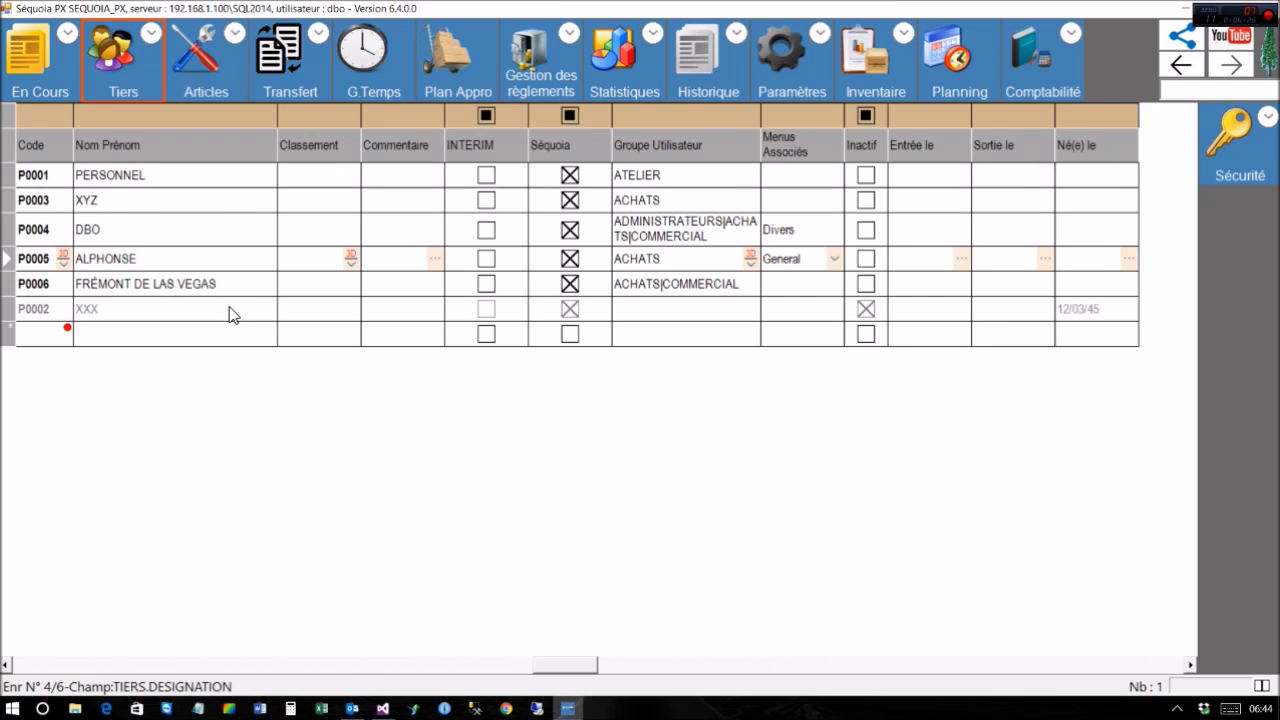
pyautogui.click(1240, 150)
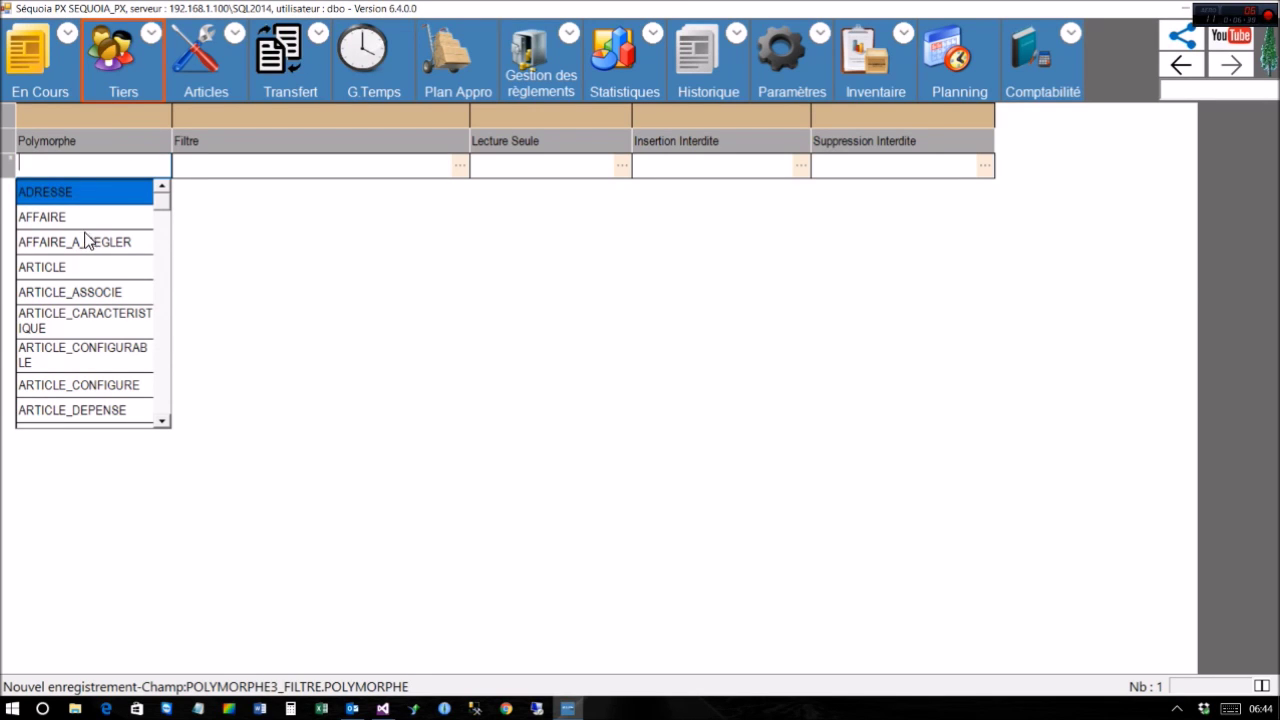
# Add a security restriction row for the ARTICLE polymorphe, leaving its filter and prohibitions blank, and return to the personnel list
pyautogui.press('Down')
pyautogui.press('Down')
pyautogui.press('Down')
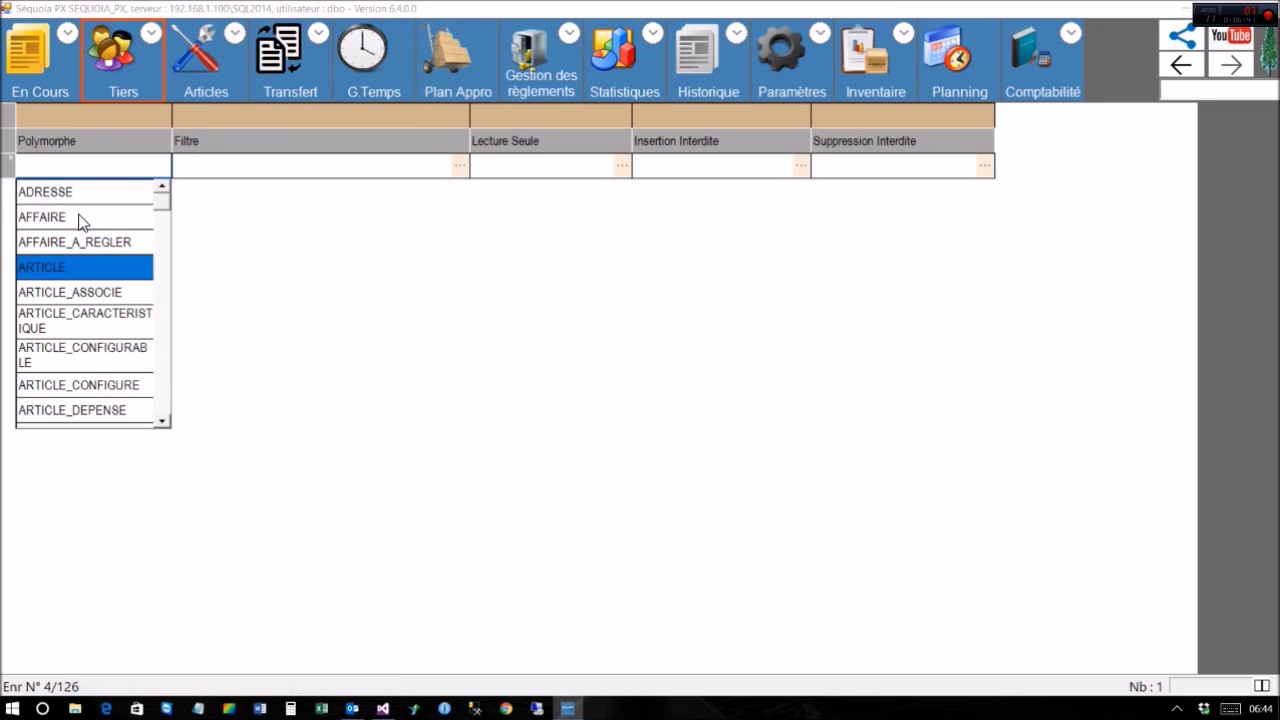
pyautogui.press('Return')
pyautogui.press('Tab')
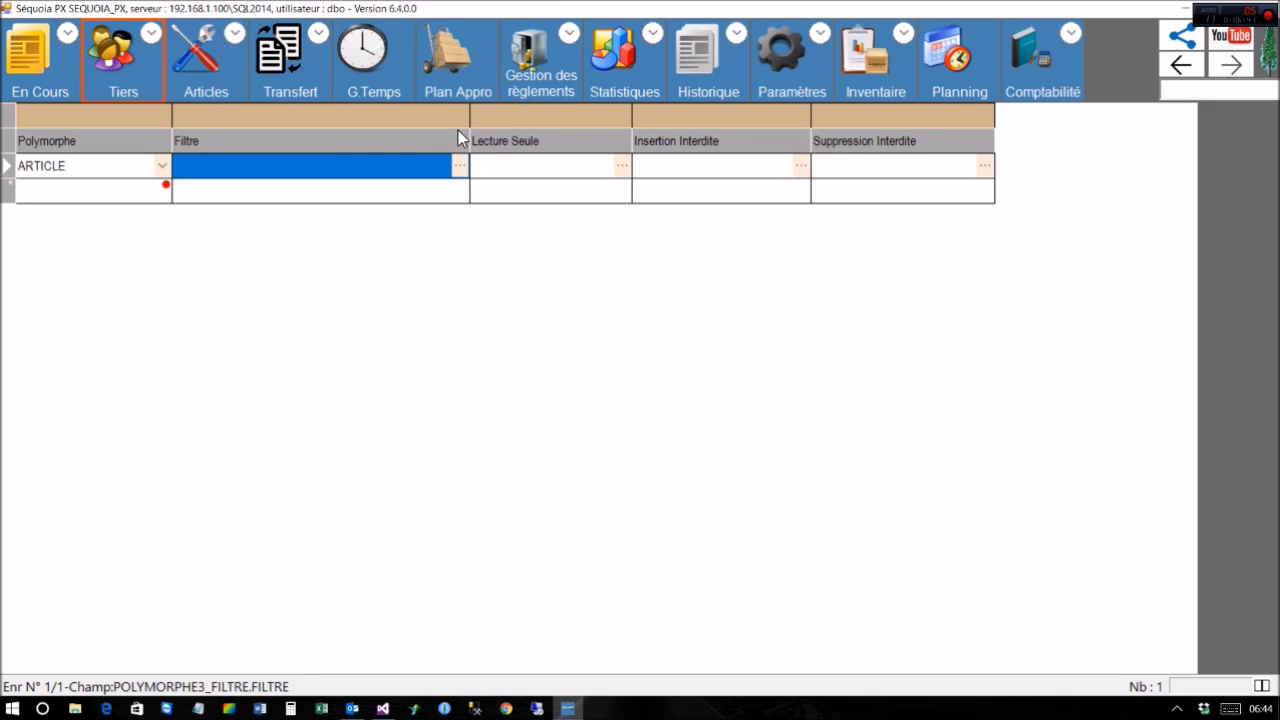
pyautogui.press('Tab')
pyautogui.press('Tab')
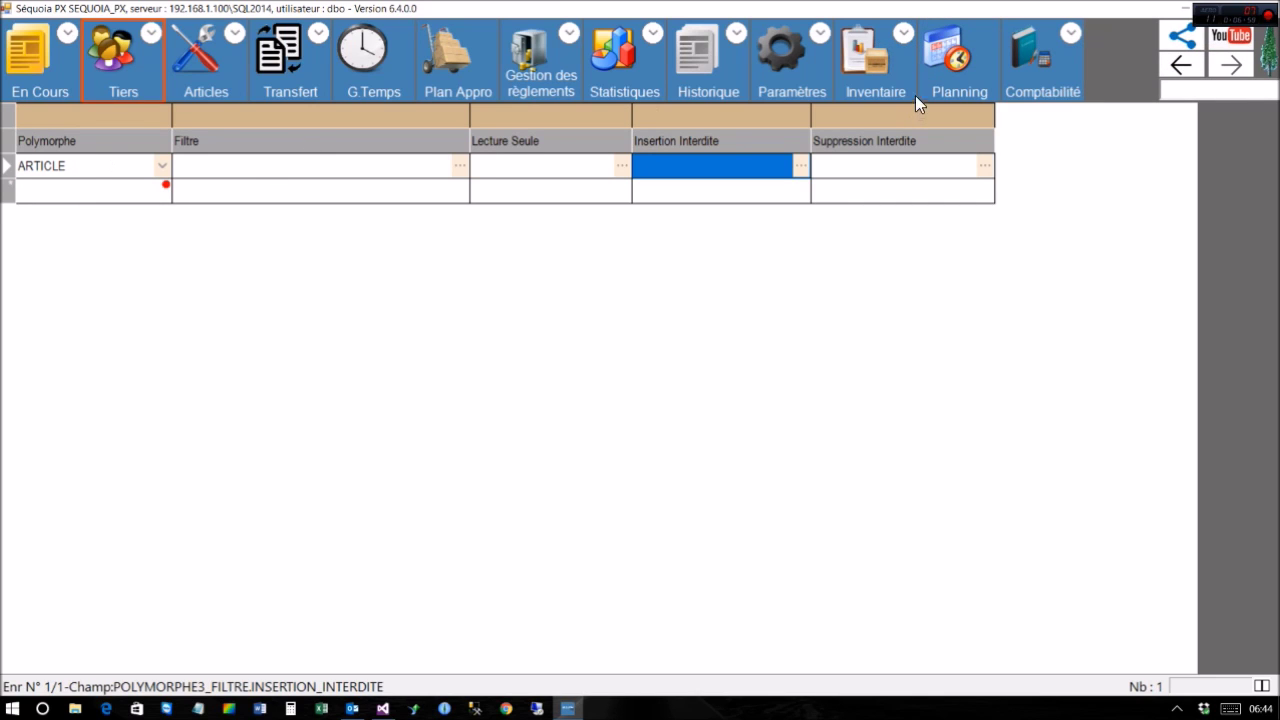
pyautogui.click(943, 57)
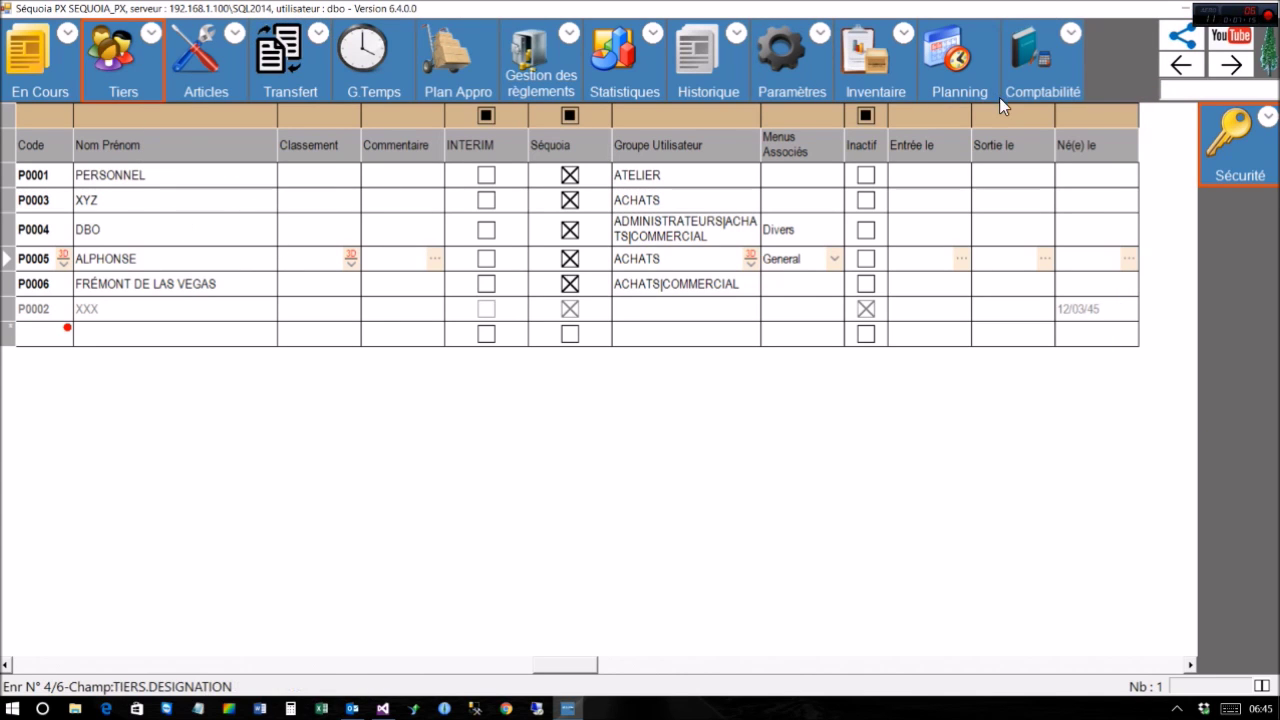
# Open the selected user's Autorisé a list and mark the En-Tête type Commande d'Achat as Valeur par défaut
pyautogui.click(1268, 117)
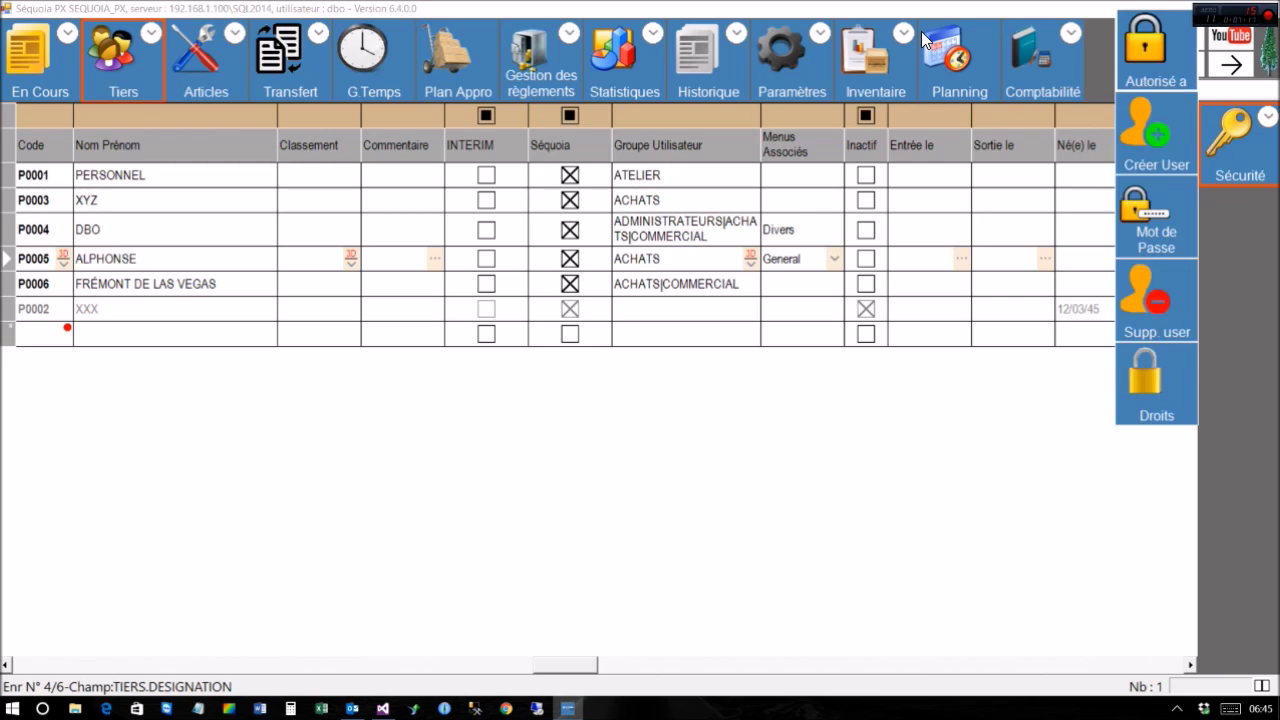
pyautogui.click(1152, 42)
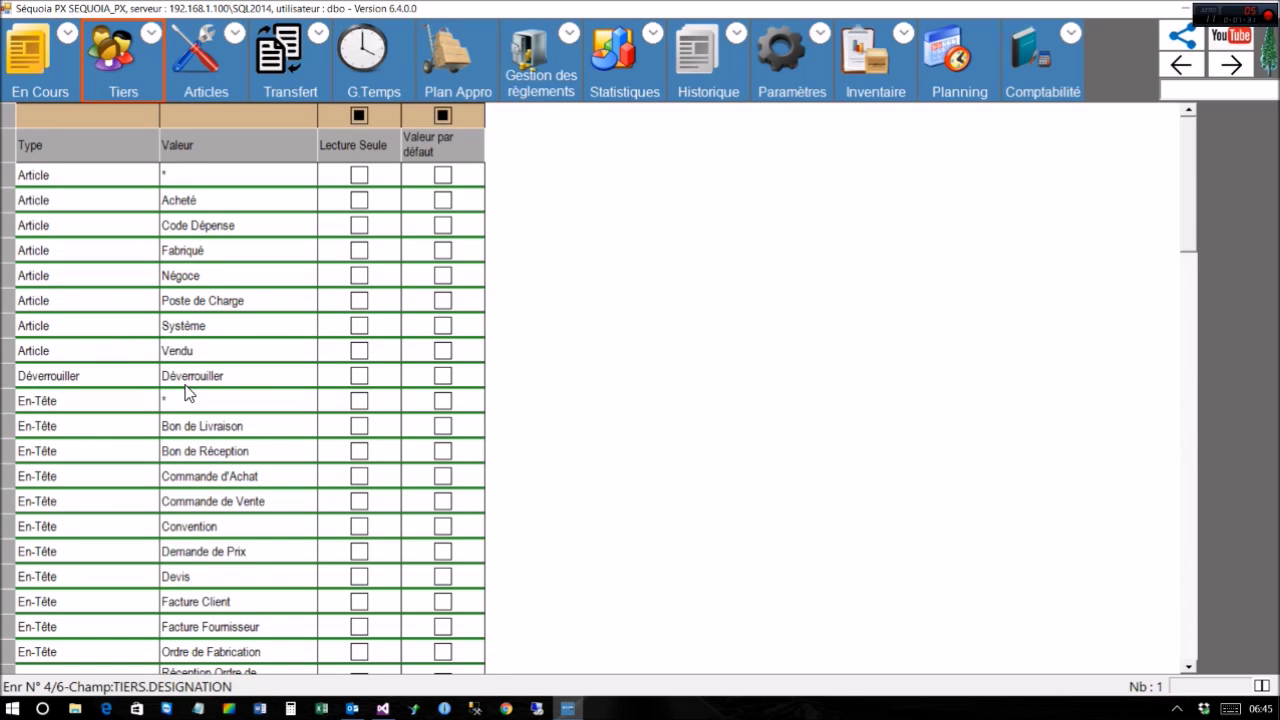
pyautogui.scroll(-2, 160, 375)
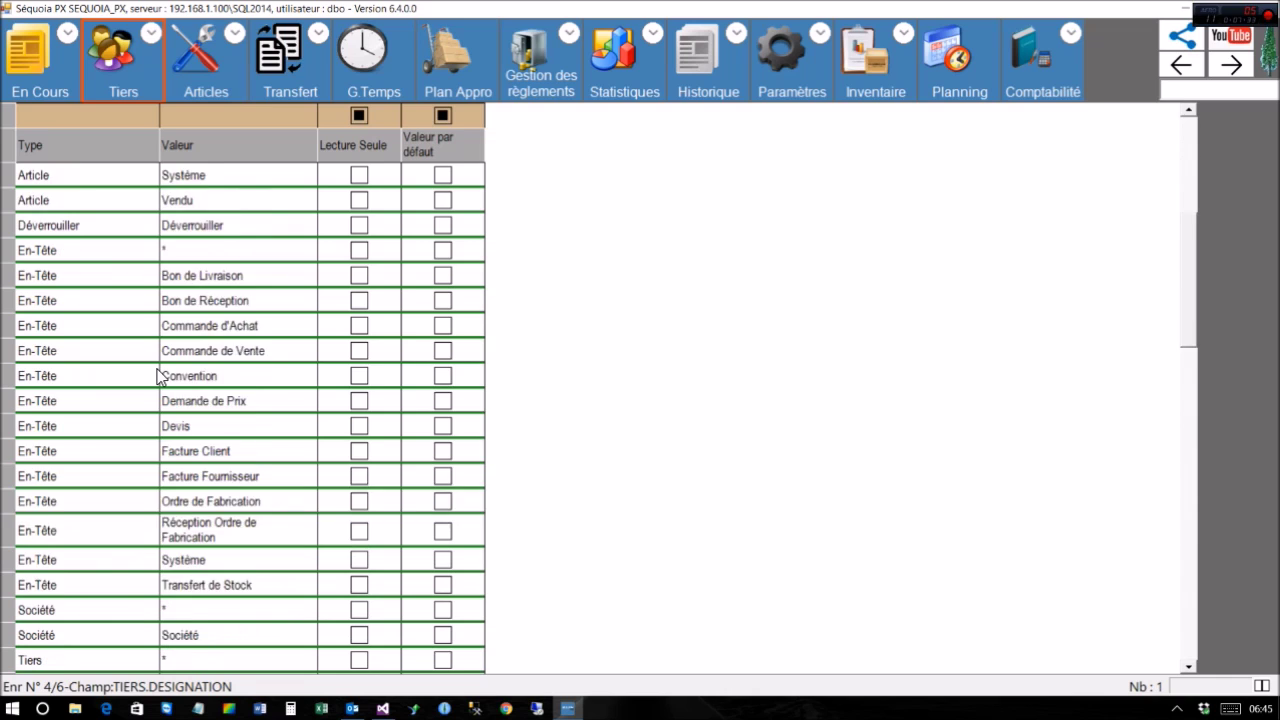
pyautogui.scroll(-3, 160, 378)
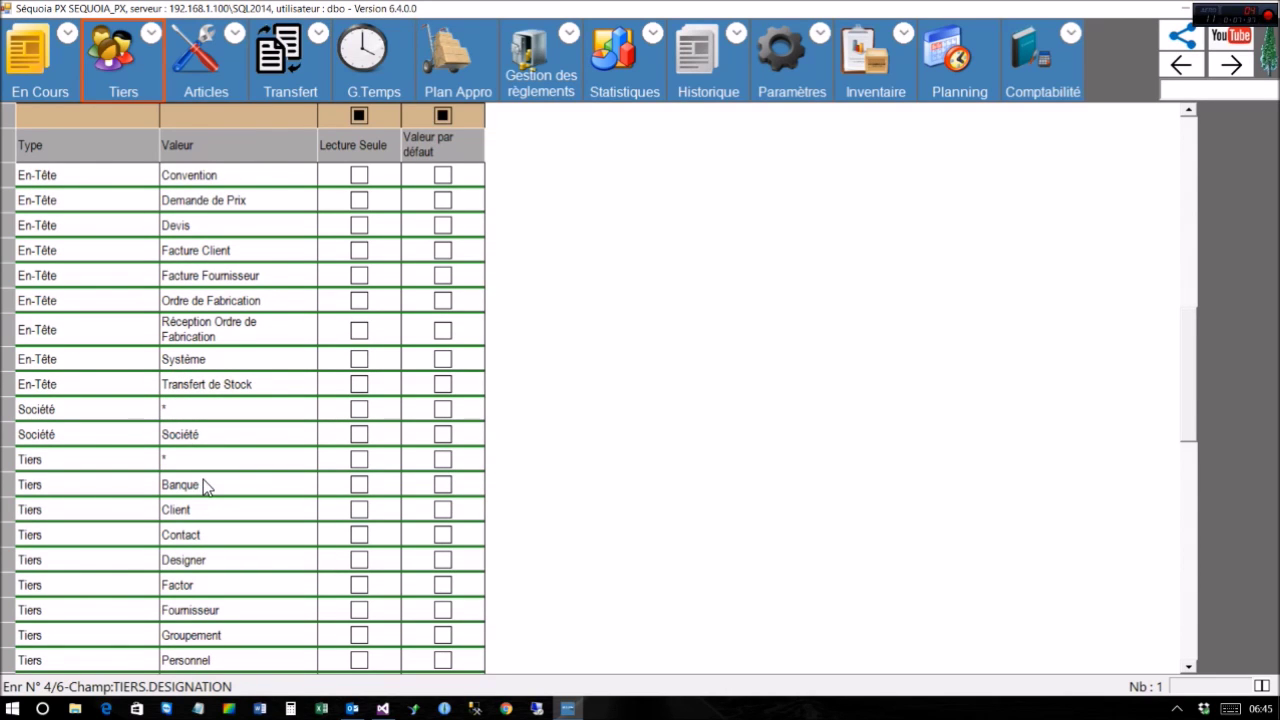
pyautogui.scroll(3, 203, 484)
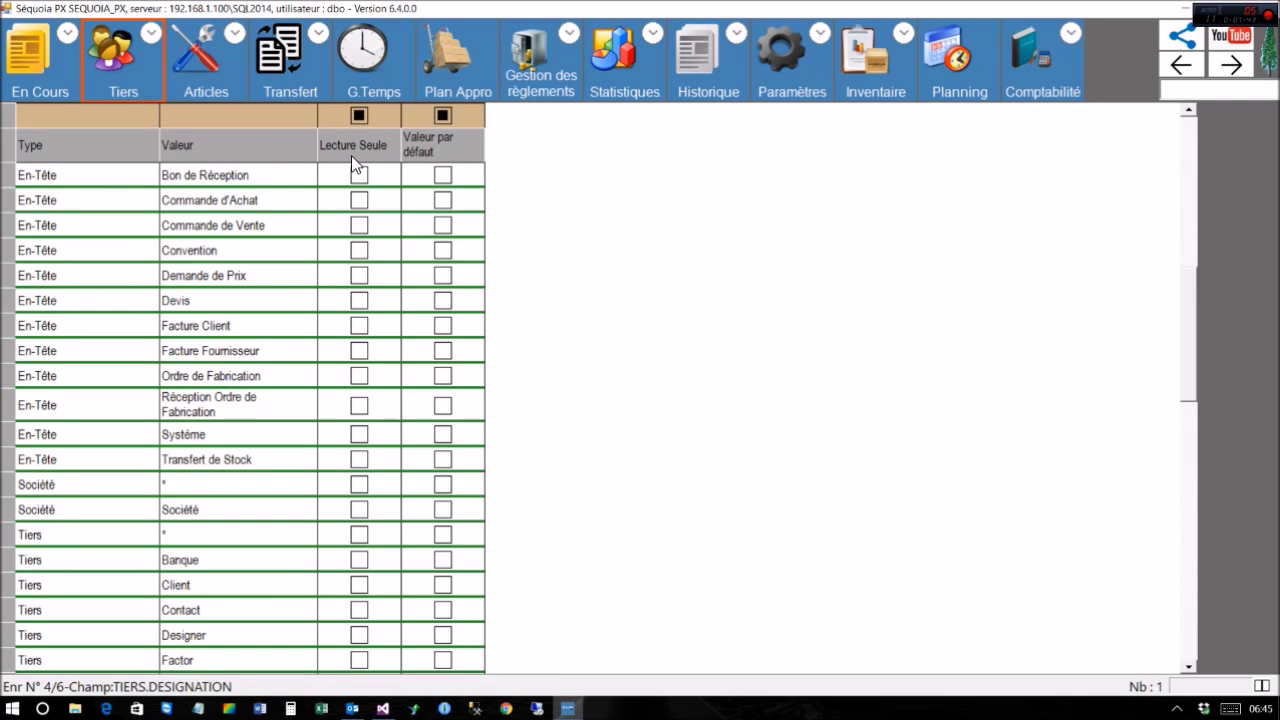
pyautogui.click(443, 200)
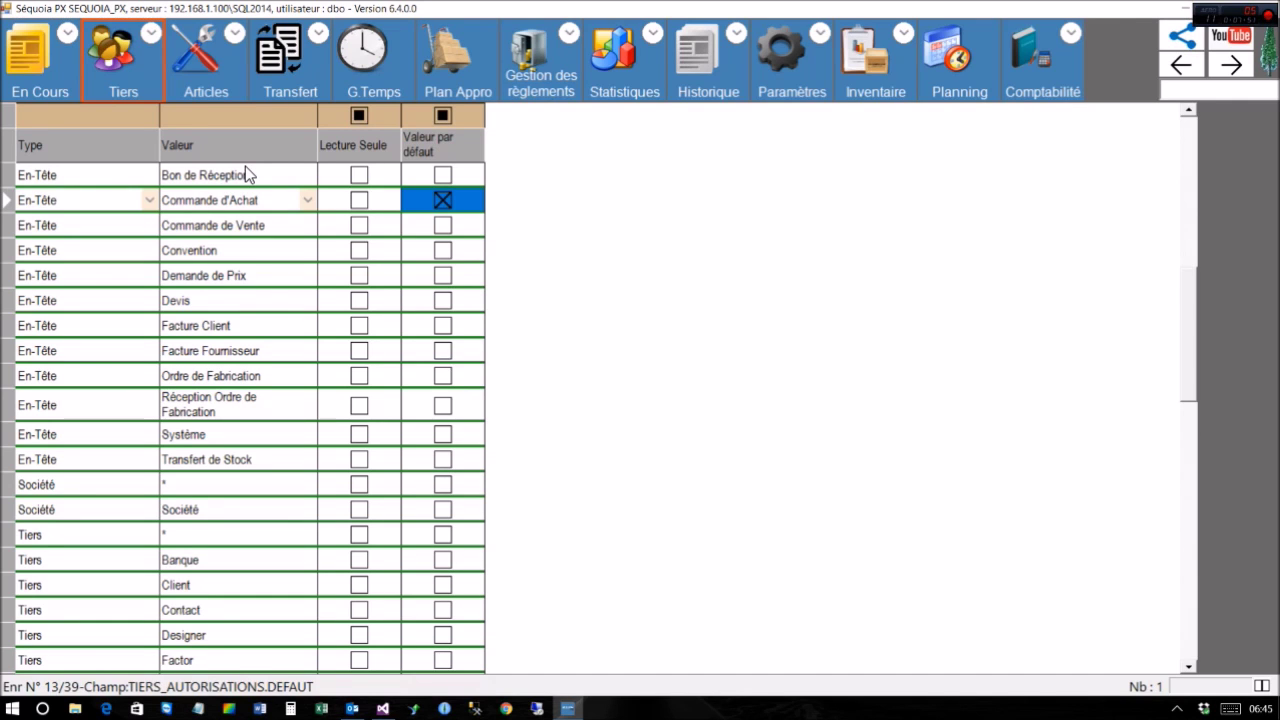
# Examine the Déverrouiller, En-Tête and Société entries in the user's authorization list, including the * wildcard rows
pyautogui.click(42, 59)
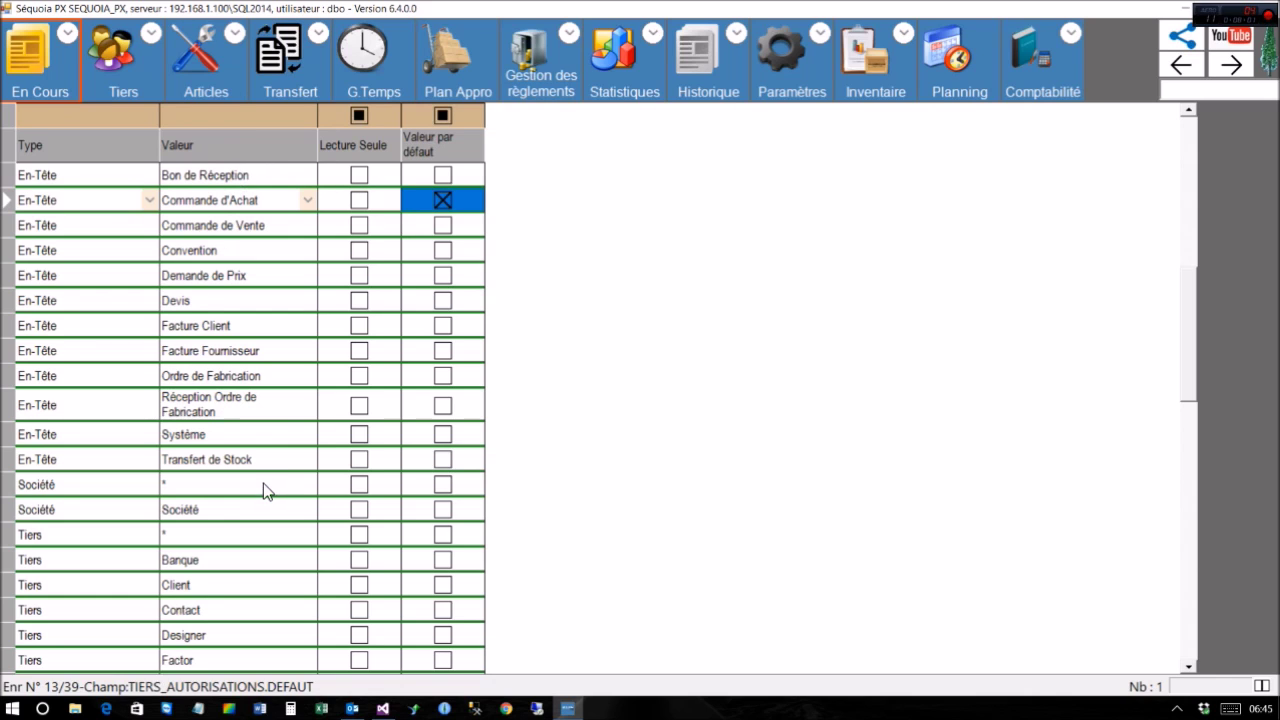
pyautogui.scroll(1, 225, 470)
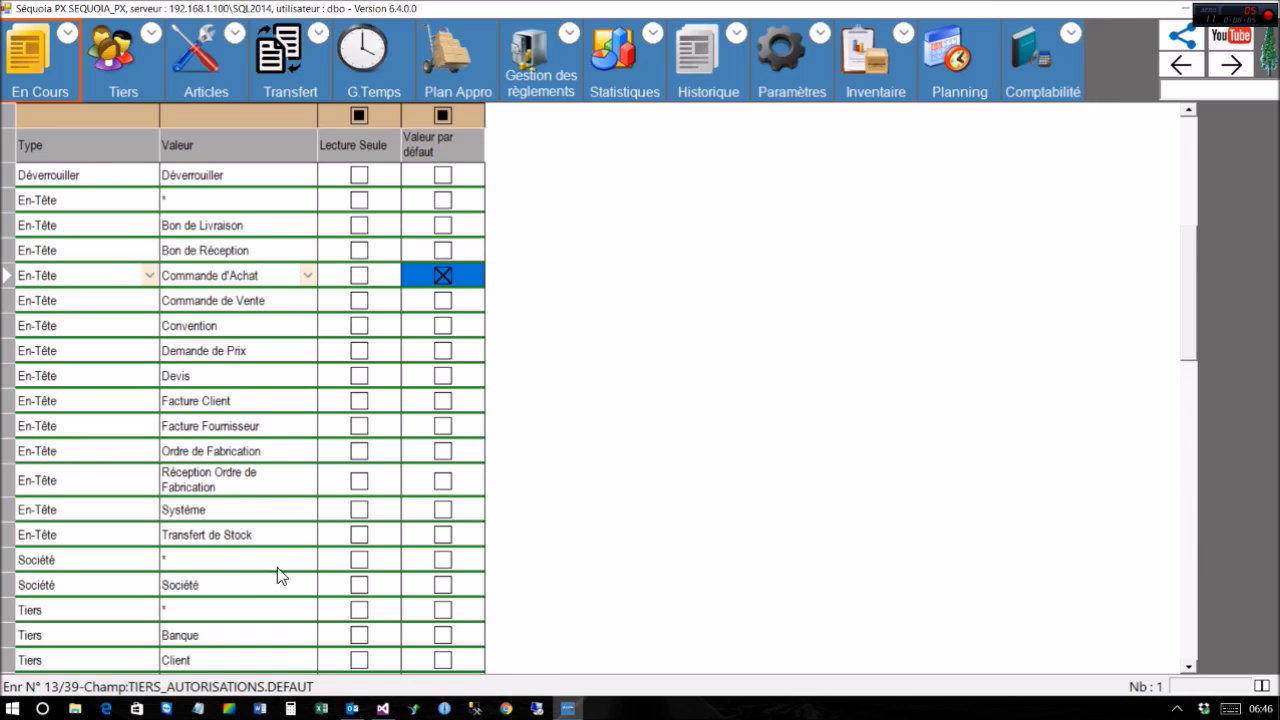
pyautogui.click(4, 144)
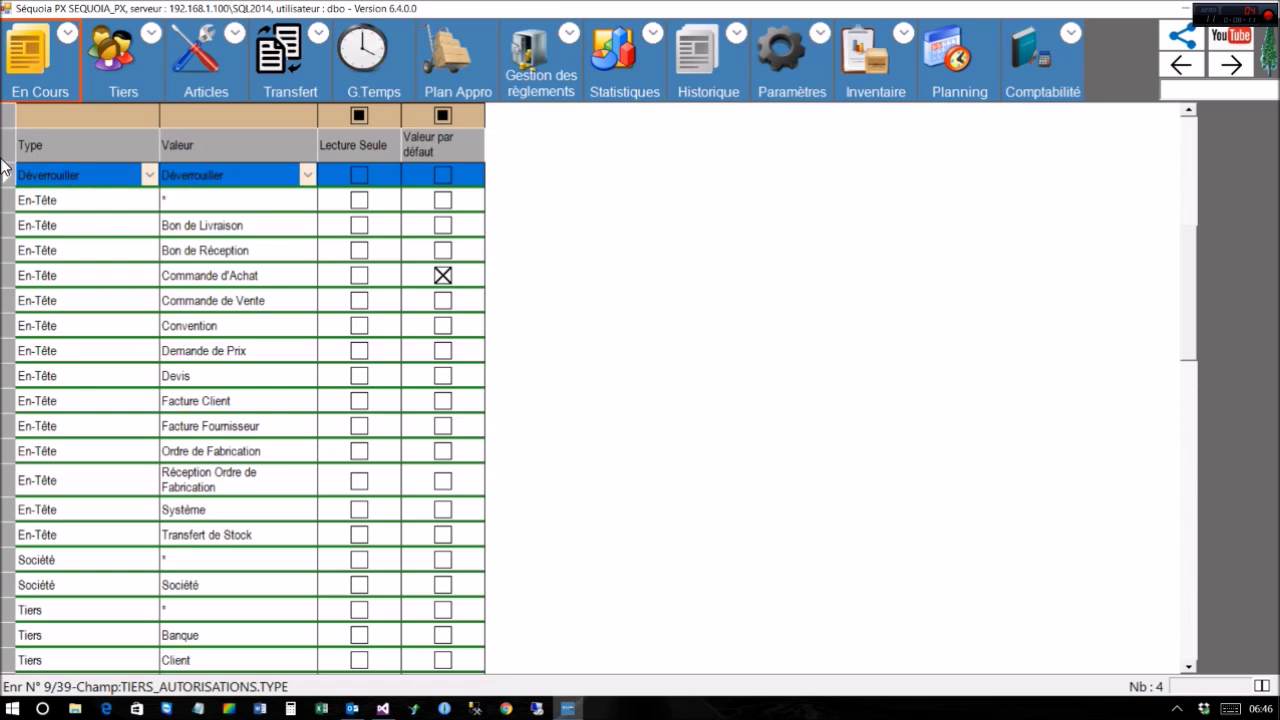
pyautogui.press('Down')
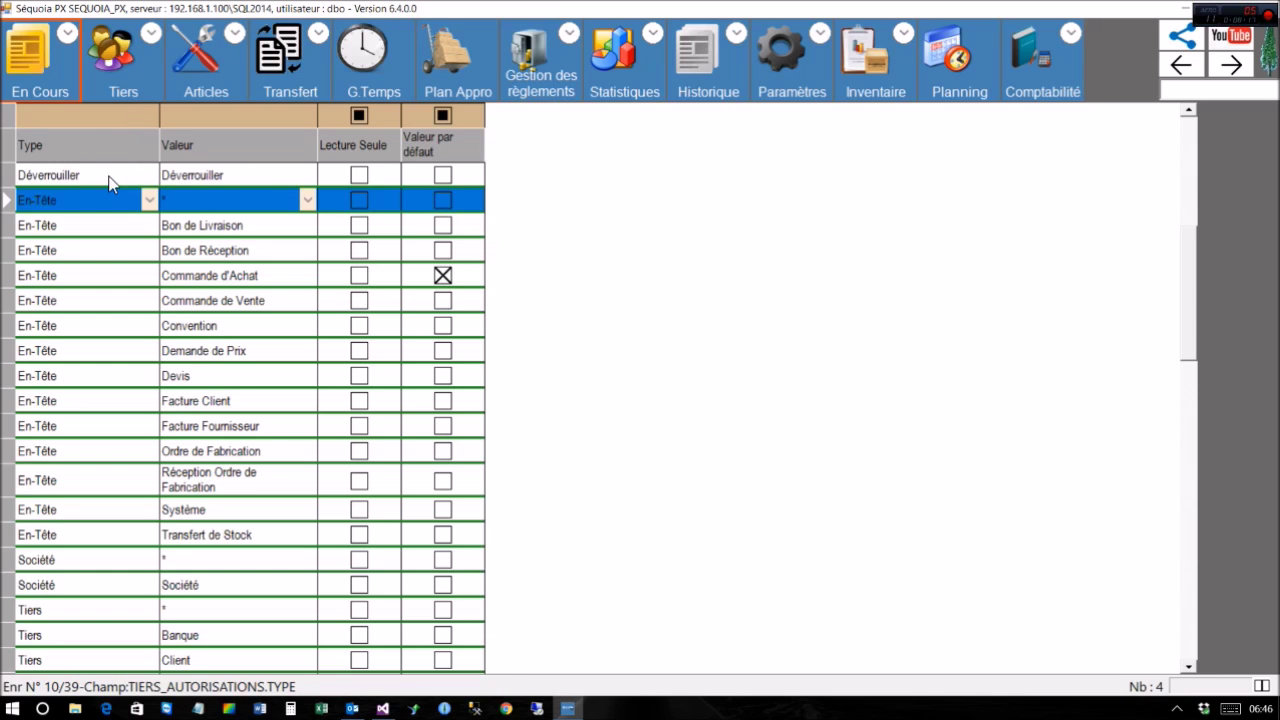
pyautogui.write('*')
pyautogui.click(40, 560)
pyautogui.press('Down')
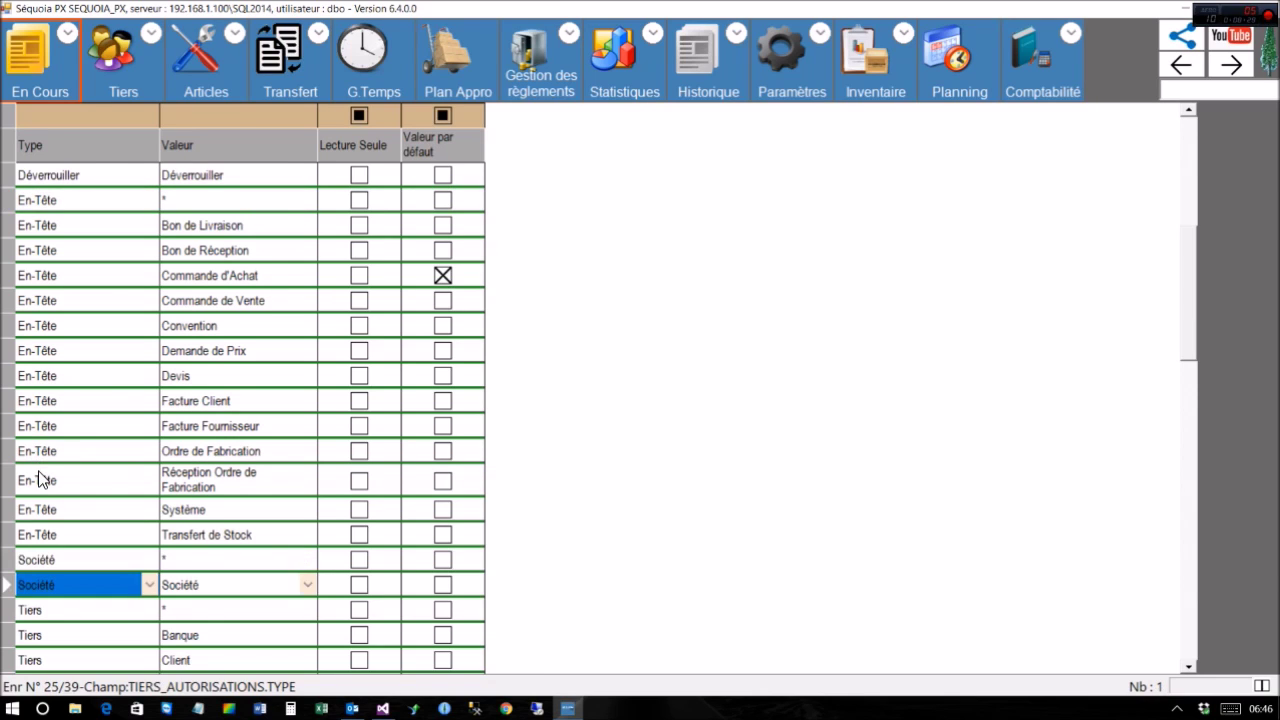
pyautogui.press('Up')
pyautogui.press('Down')
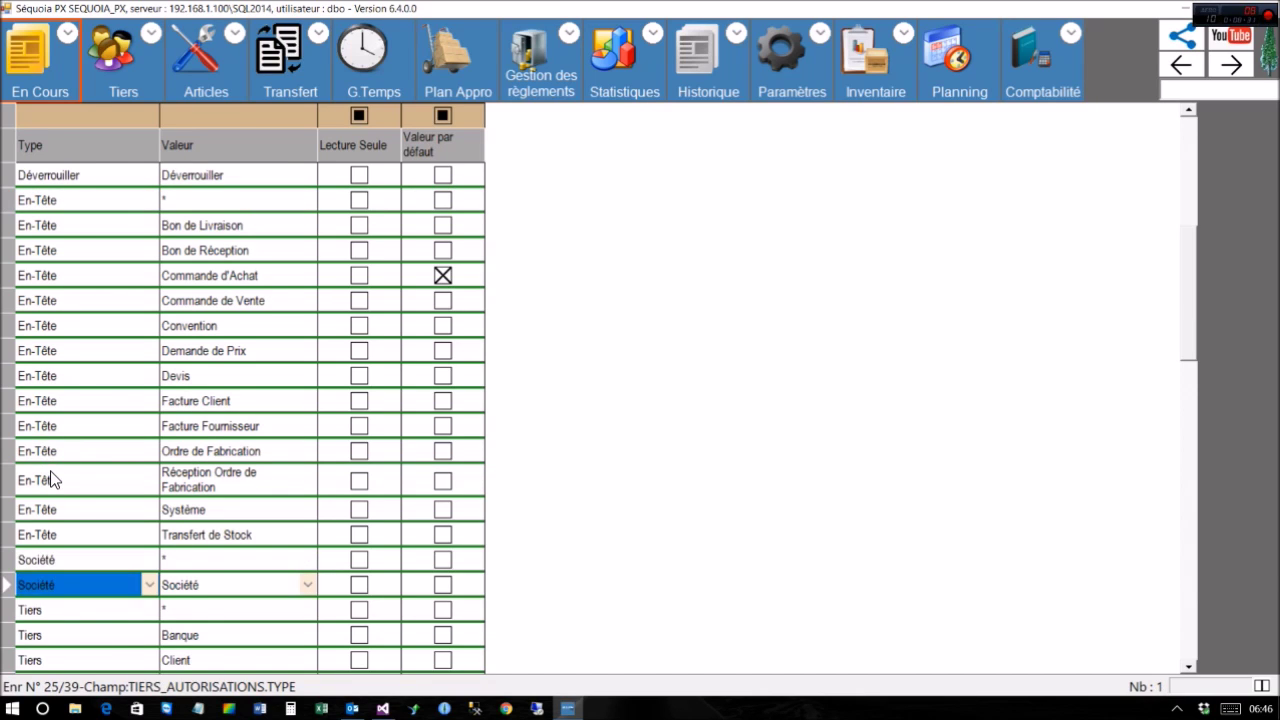